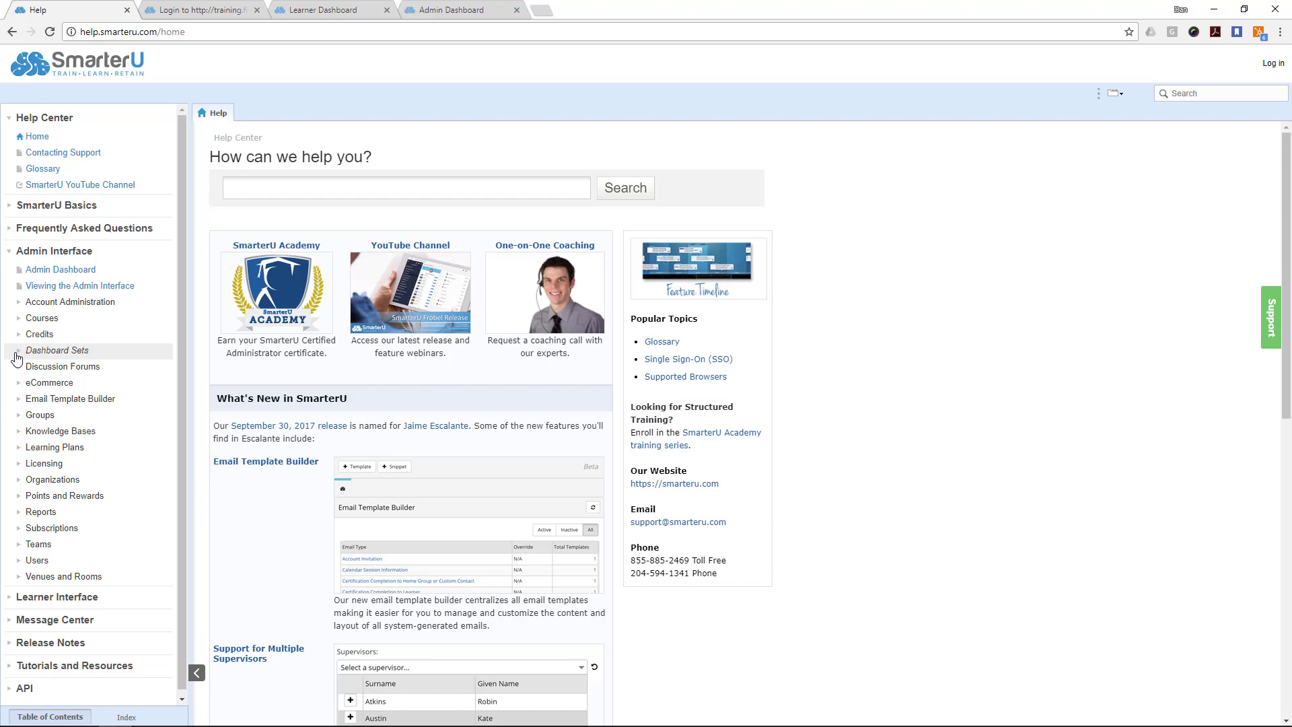
Step: Expand the Dashboard Sets, Discussion Forums and Release Notes sections in the help table of contents
left_click(17, 351)
left_click(20, 488)
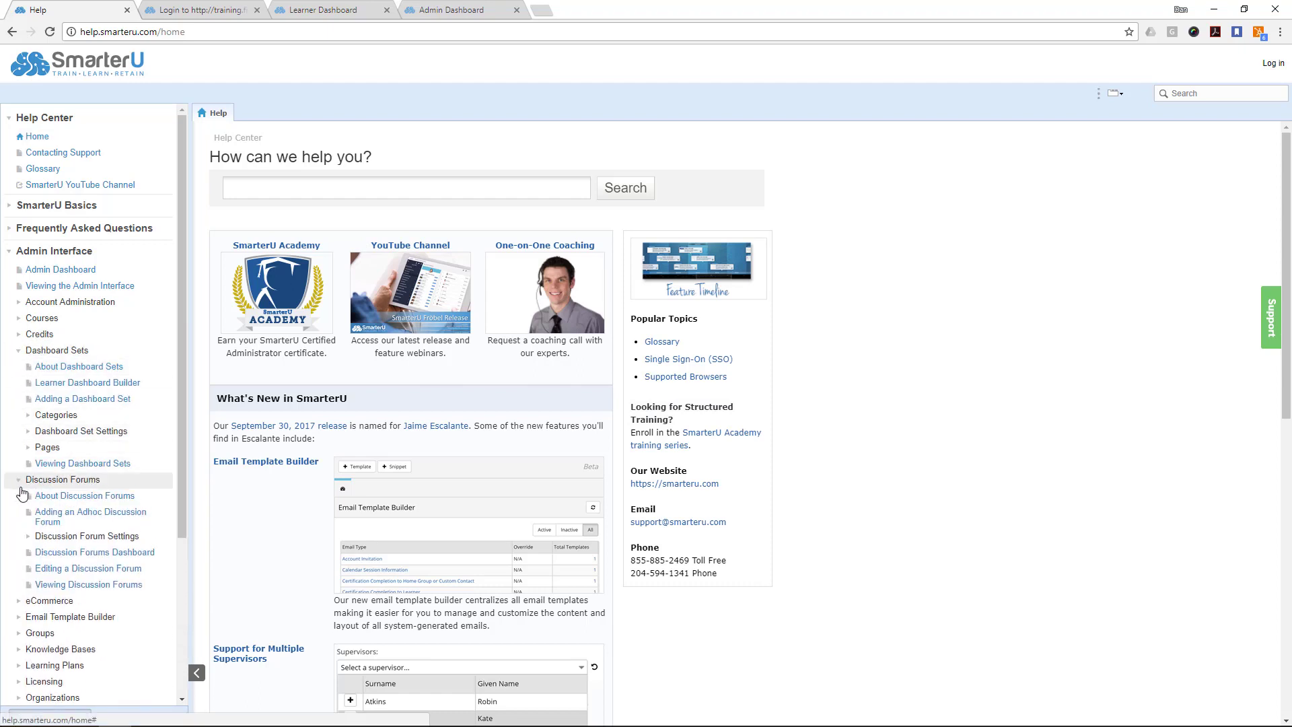
left_click_drag(185, 449, 184, 610)
left_click(37, 638)
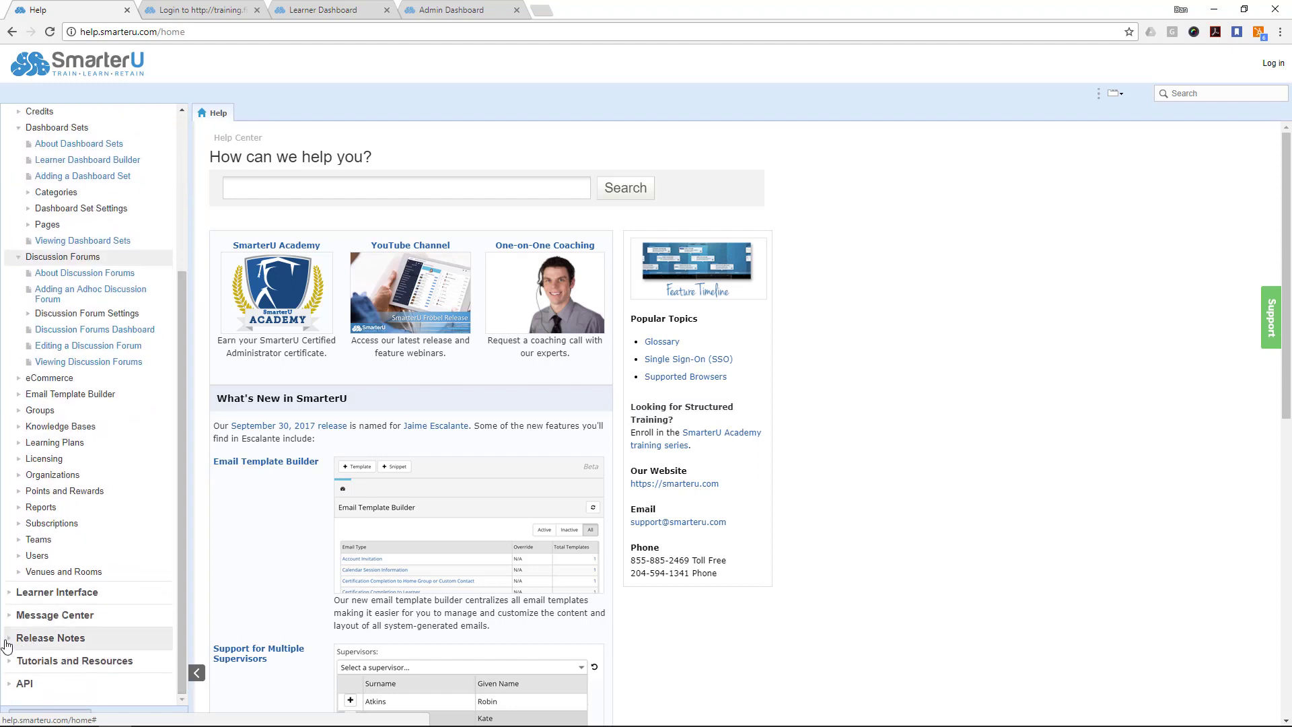
Step: Open the 2017 September 30 (Escalante) release notes and skim through the major and minor updates
left_click_drag(182, 527, 179, 612)
left_click(147, 527)
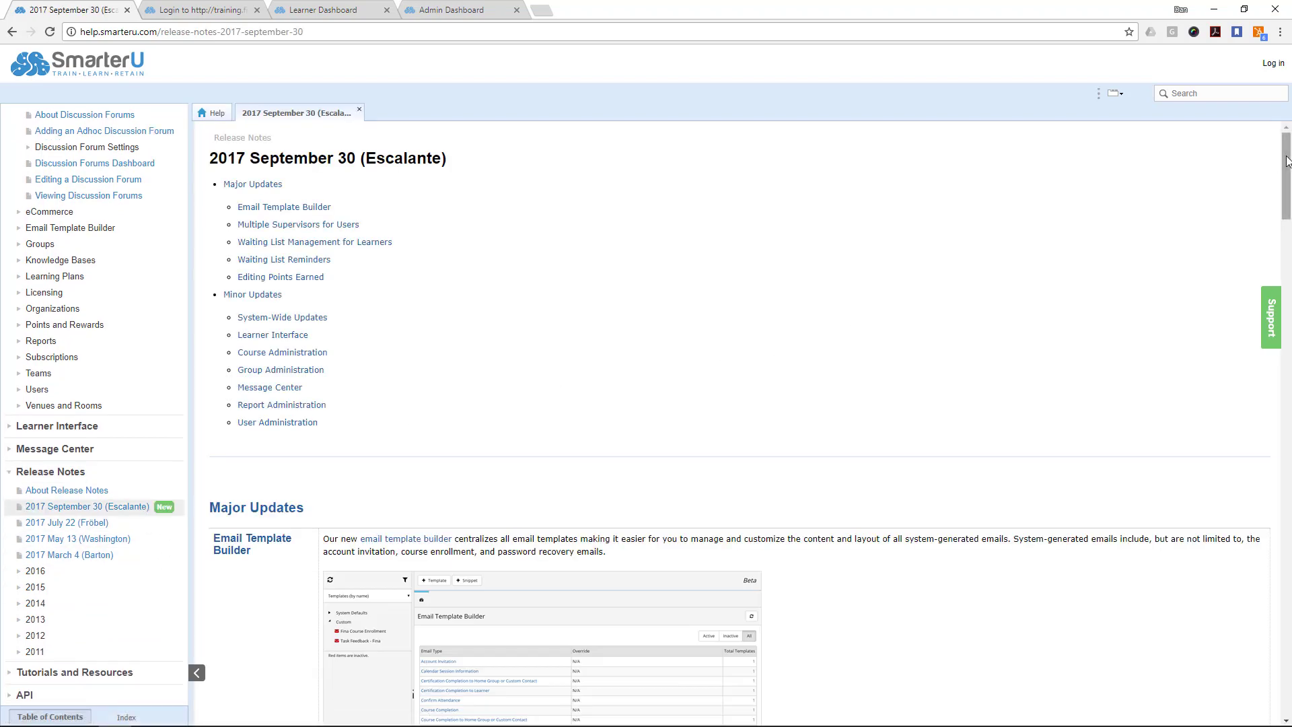
left_click_drag(1281, 159, 1285, 490)
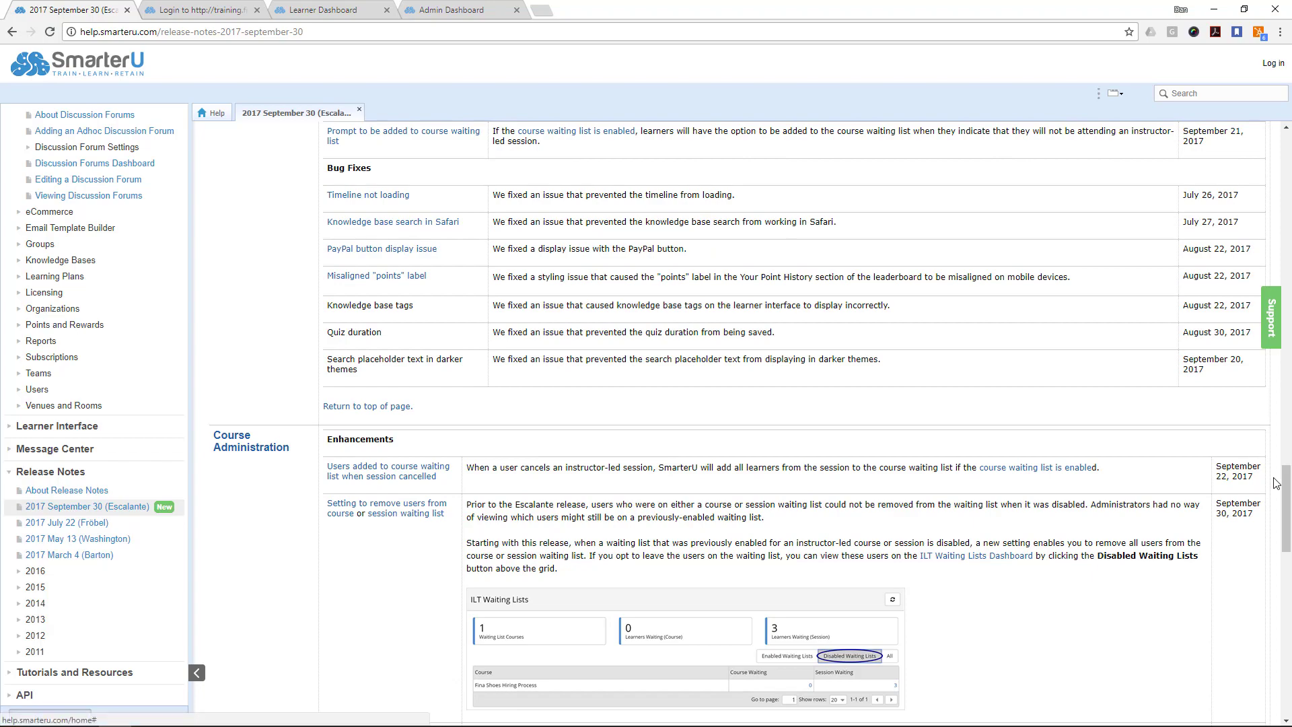
left_click_drag(1286, 534, 1286, 164)
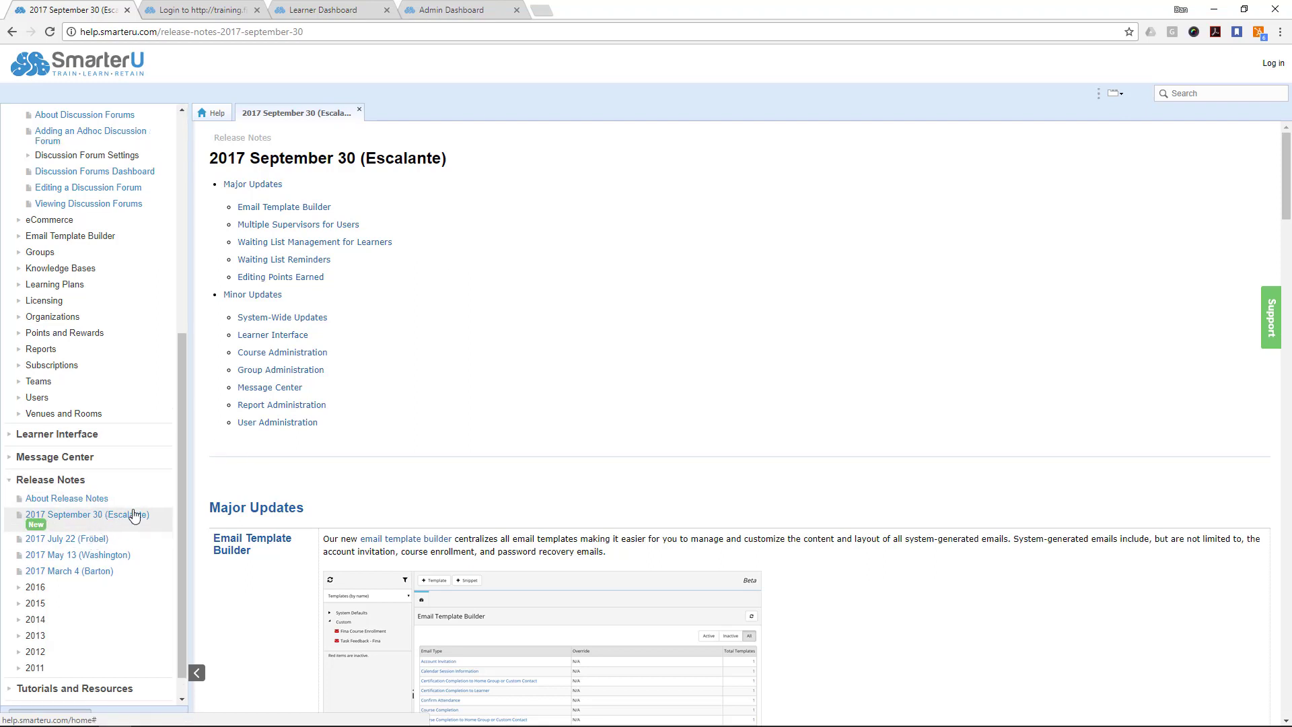
Step: Return to the Help Center home page, then view the Fina Shoes login page, Learner Dashboard and Admin Dashboard
left_click(212, 113)
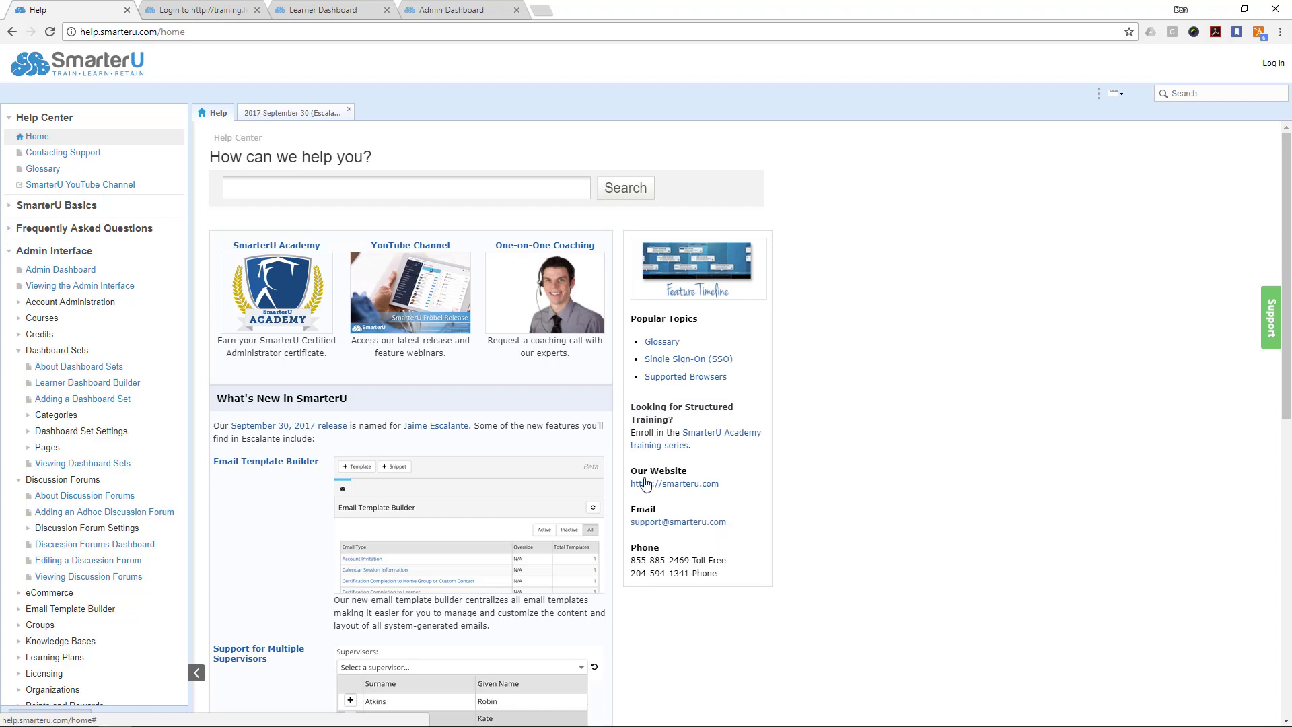
left_click(218, 8)
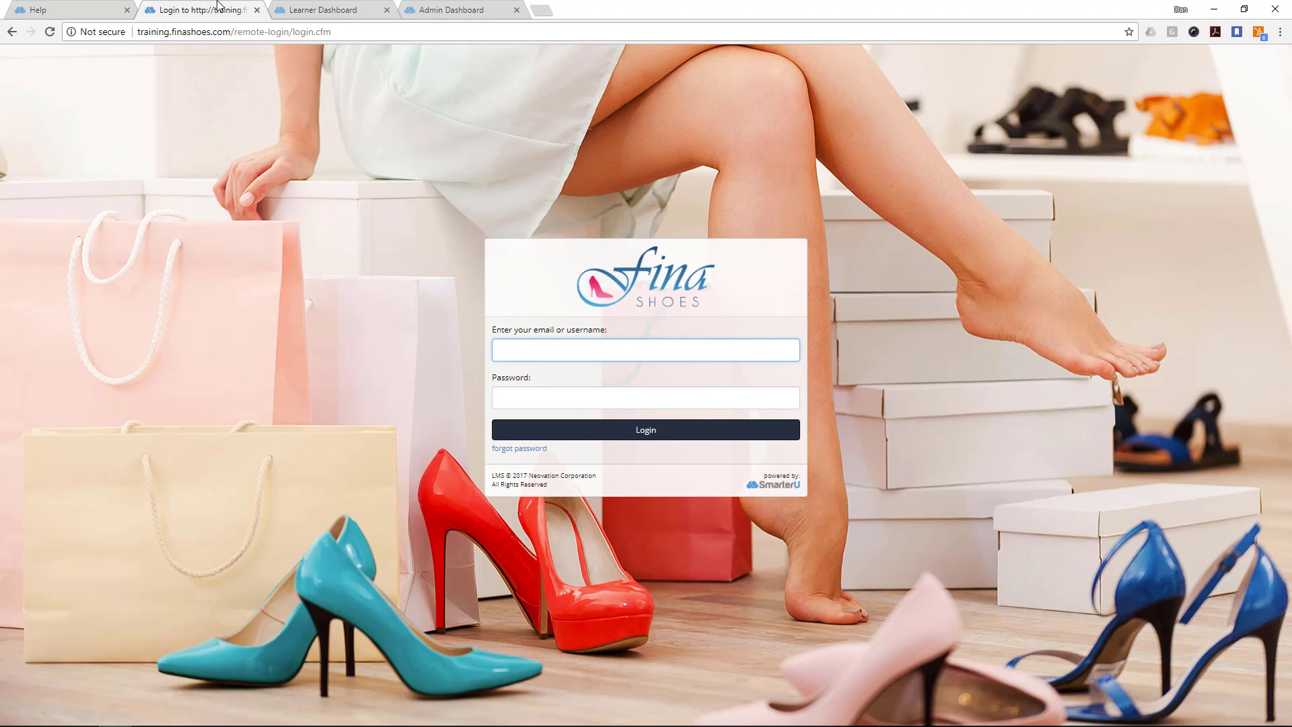
left_click(298, 4)
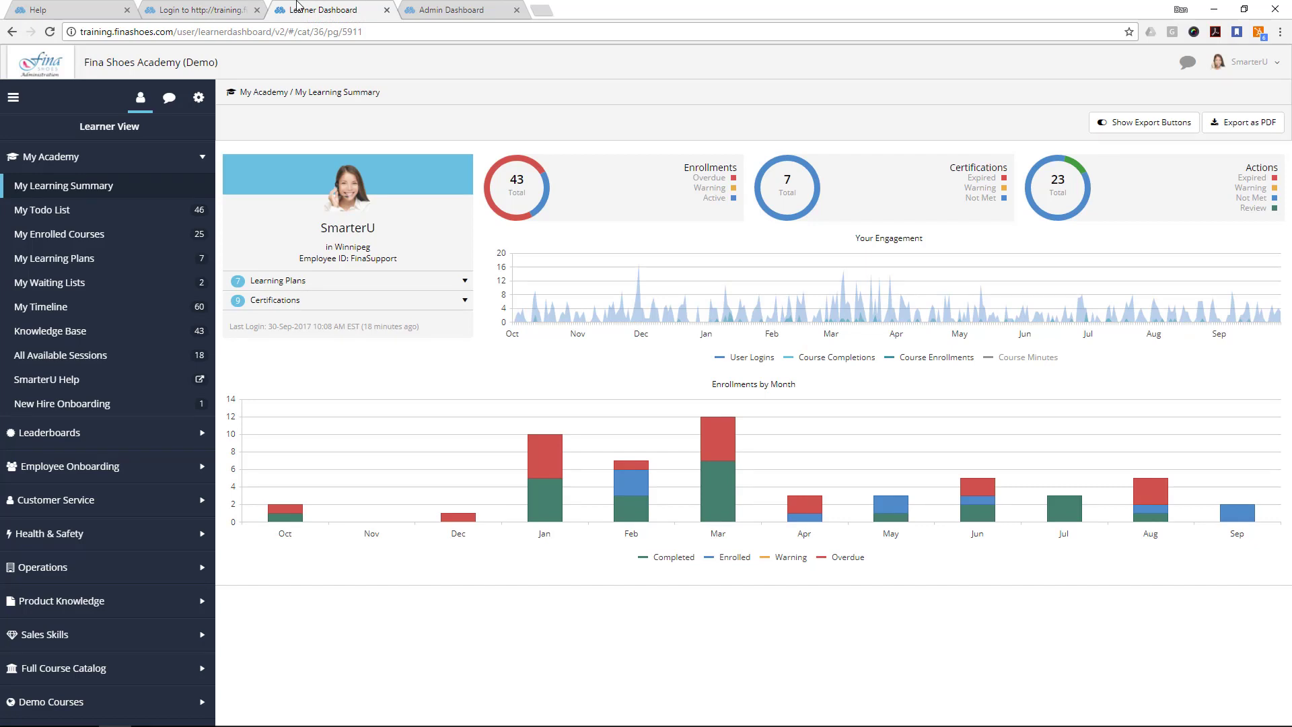
left_click(449, 8)
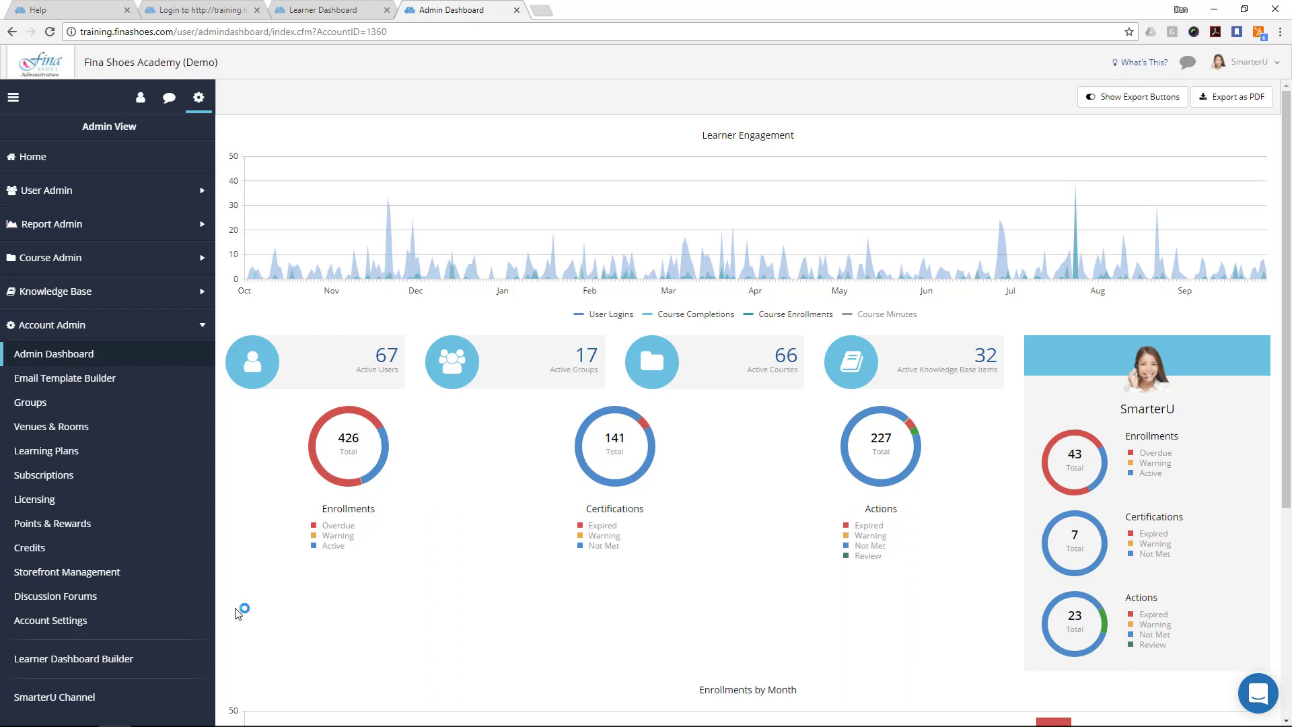
Step: Open the Email Template Builder and look through both pages of its email type list
left_click(42, 385)
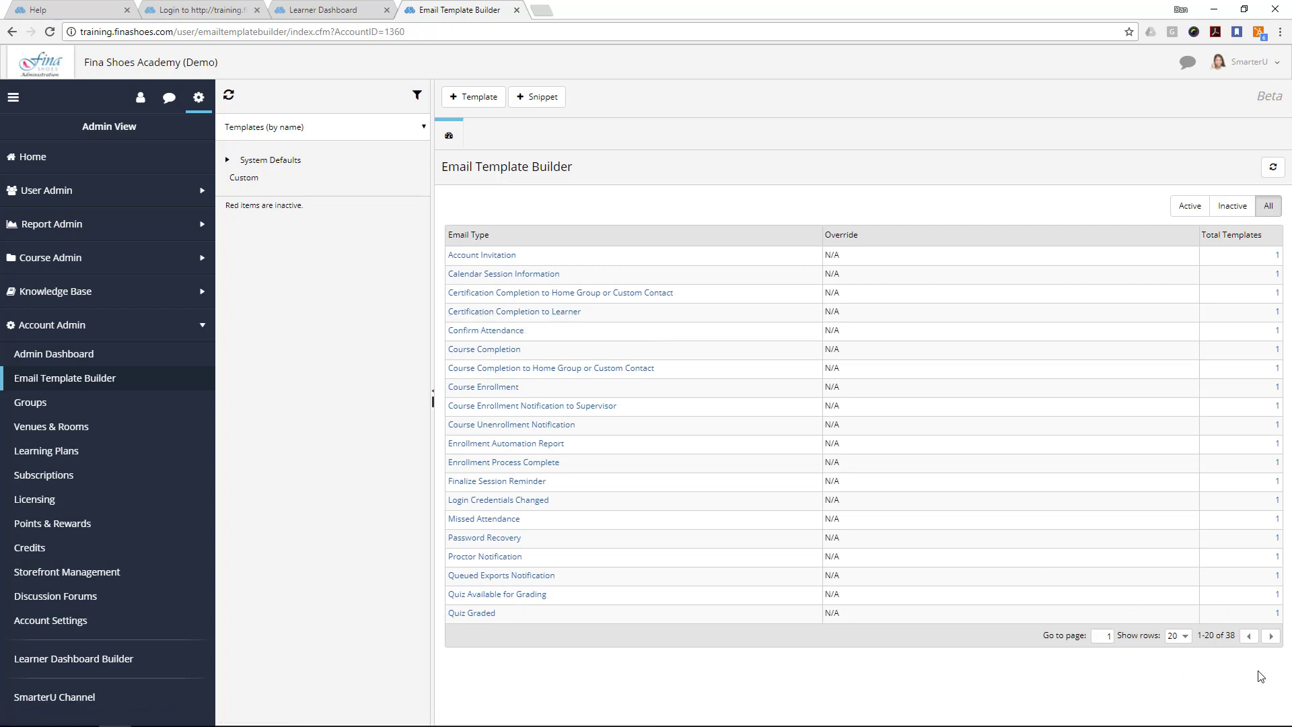
left_click(1272, 636)
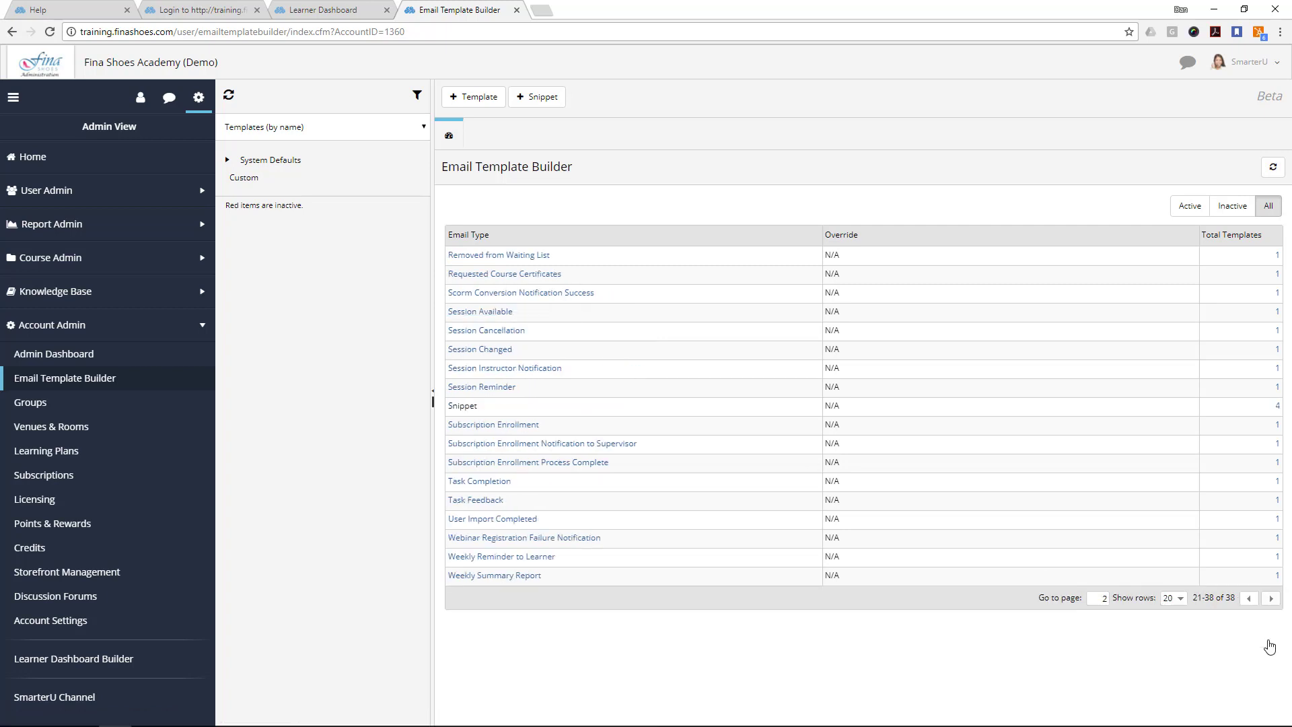
left_click(1249, 598)
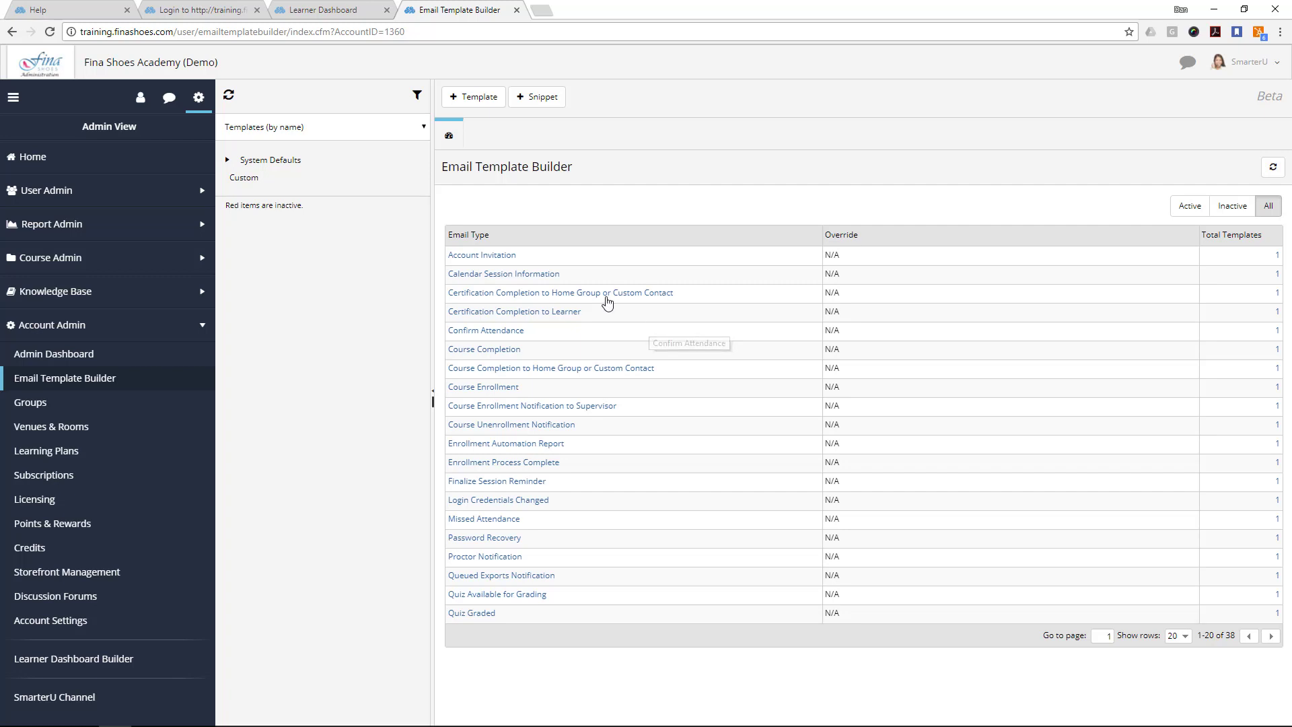
Step: Open the Confirm Attendance template, view its content in French, and switch the language back to English
left_click(505, 331)
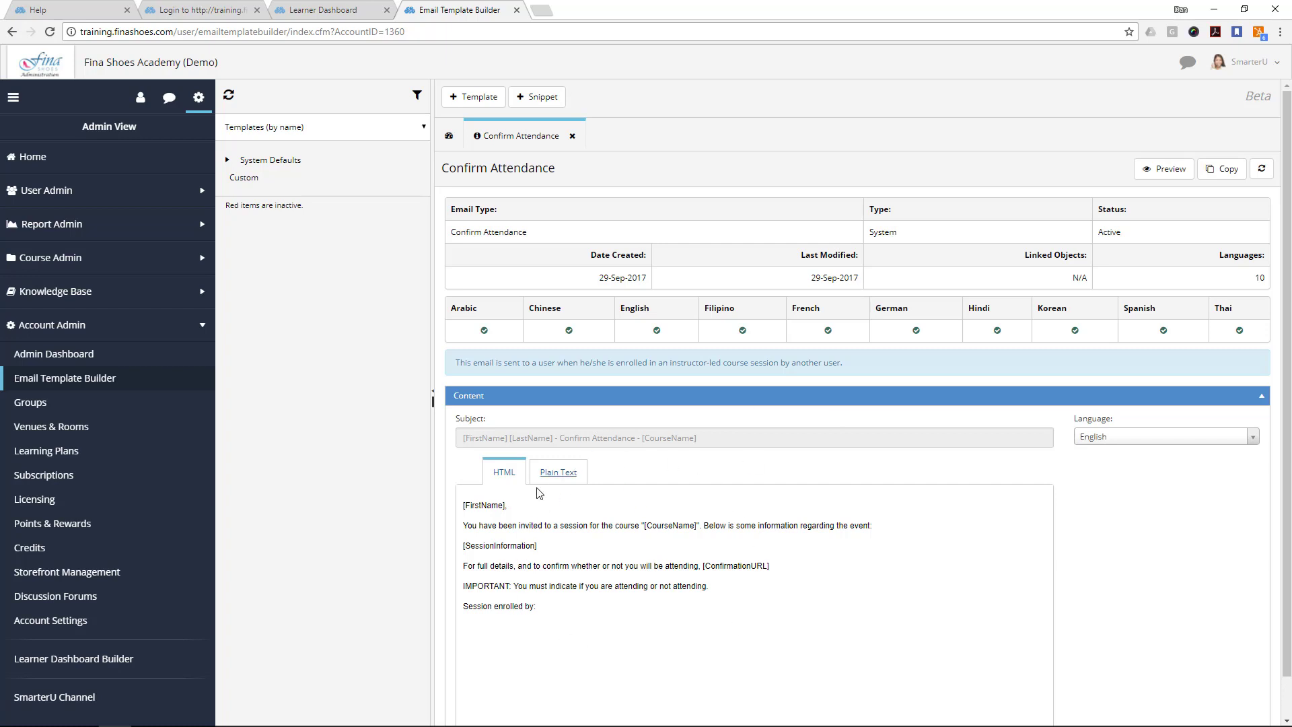
left_click(1105, 439)
left_click(1106, 519)
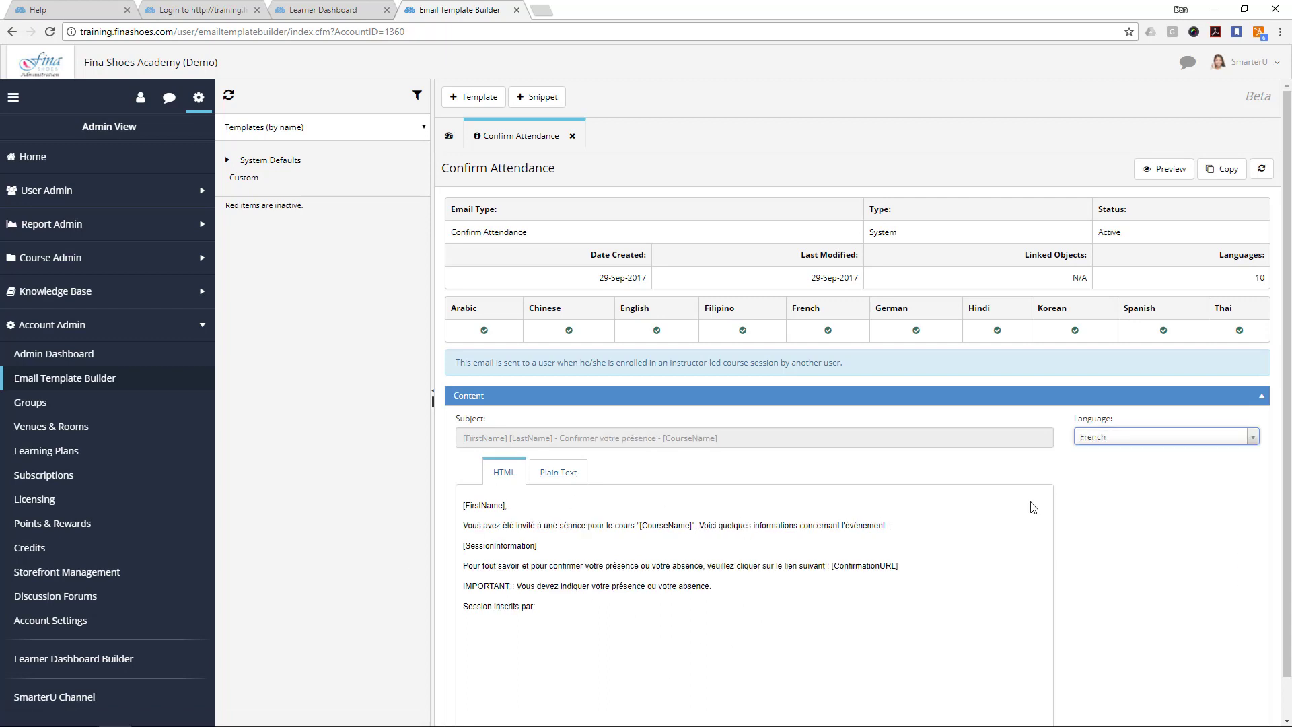
left_click(1107, 438)
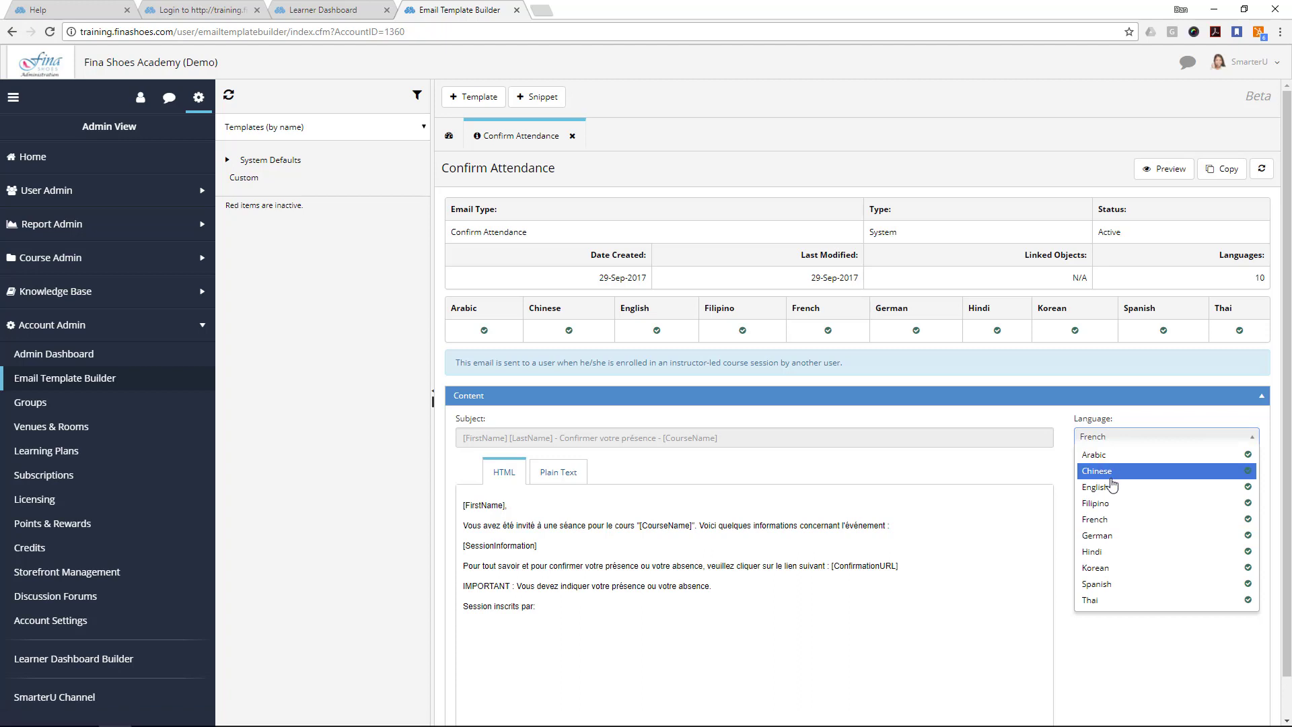
left_click(1112, 486)
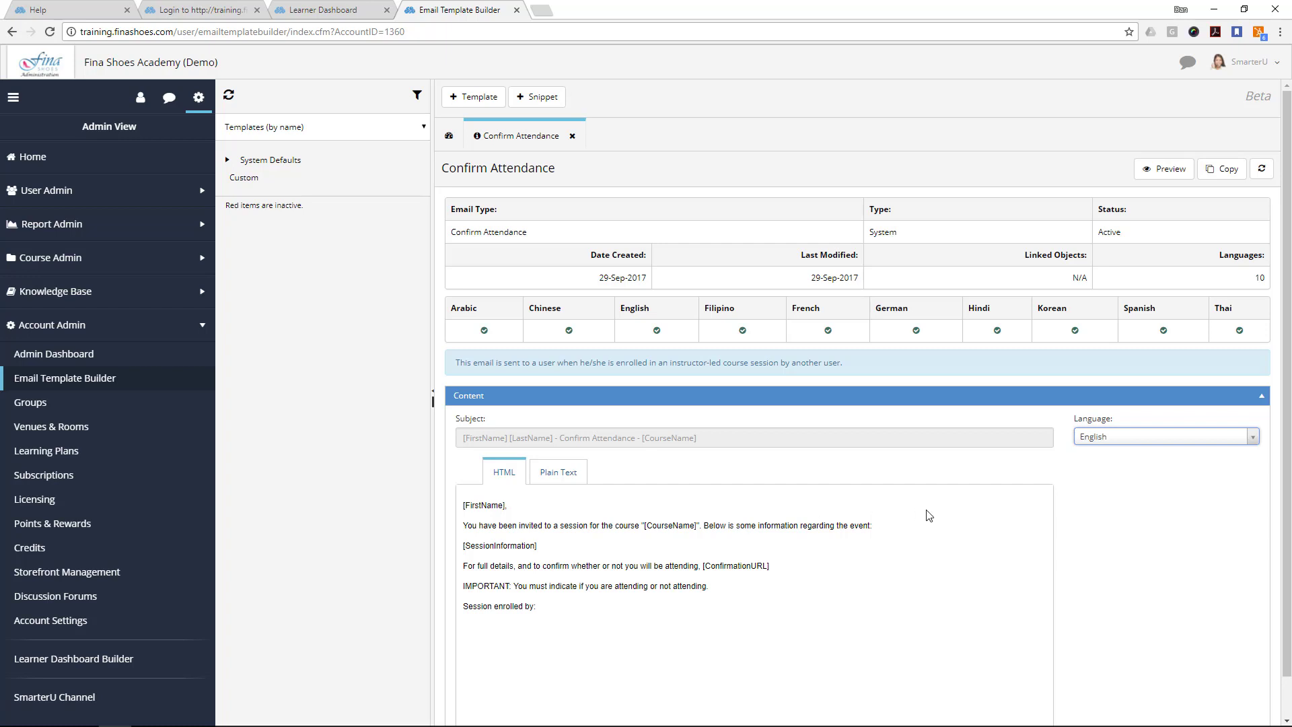
Step: Copy the Confirm Attendance template and add the line "Add more stuff here..." below the [ConfirmationURL] line in its content
left_click(1215, 170)
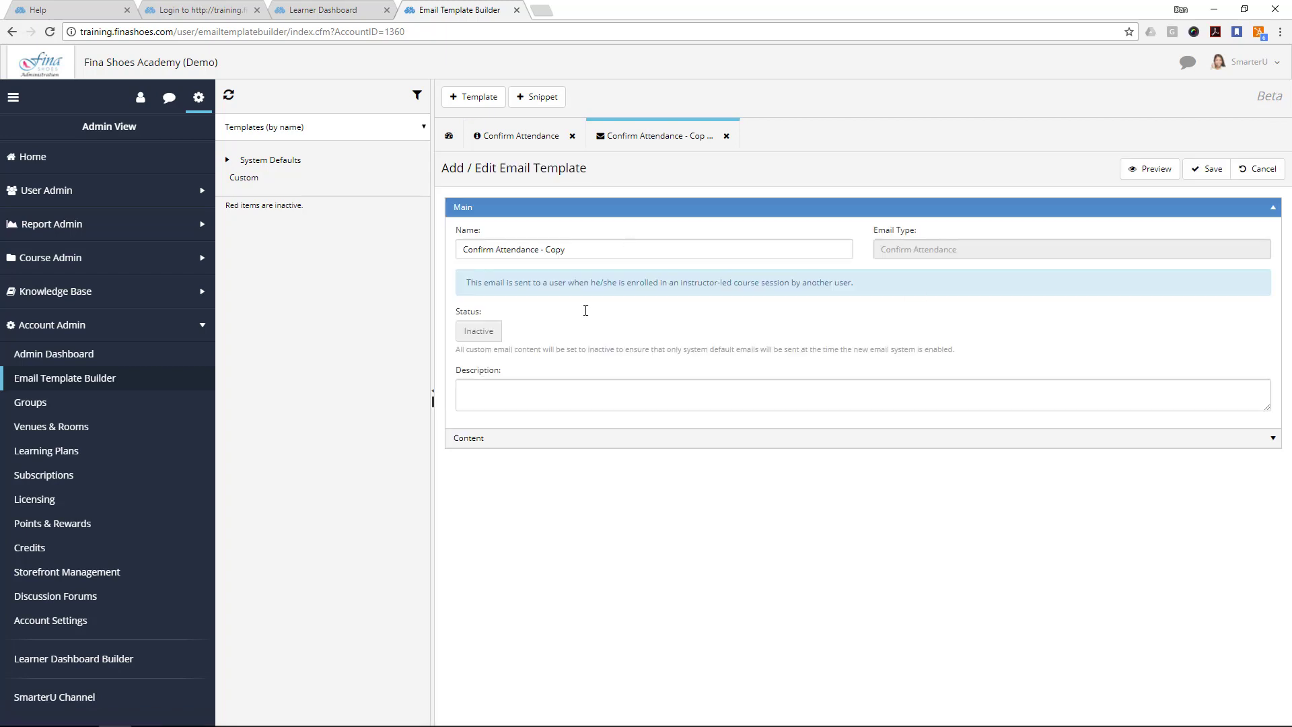
left_click(560, 439)
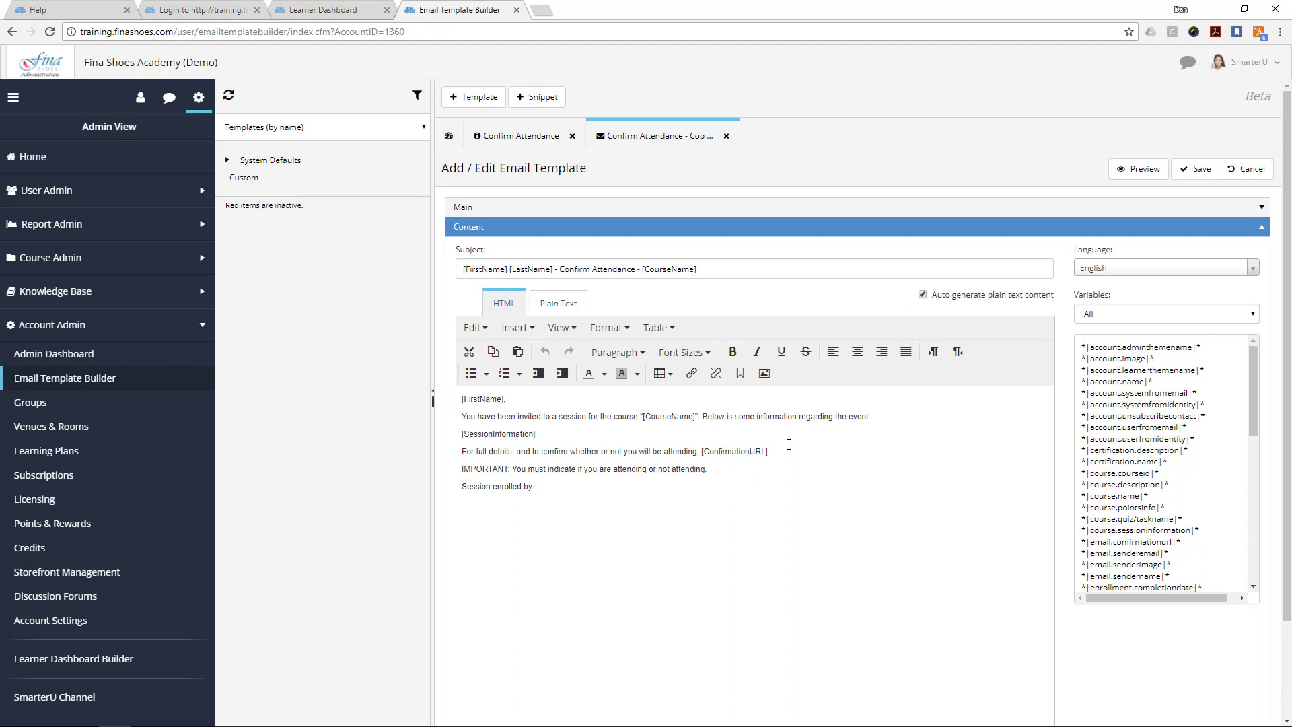
key("Return")
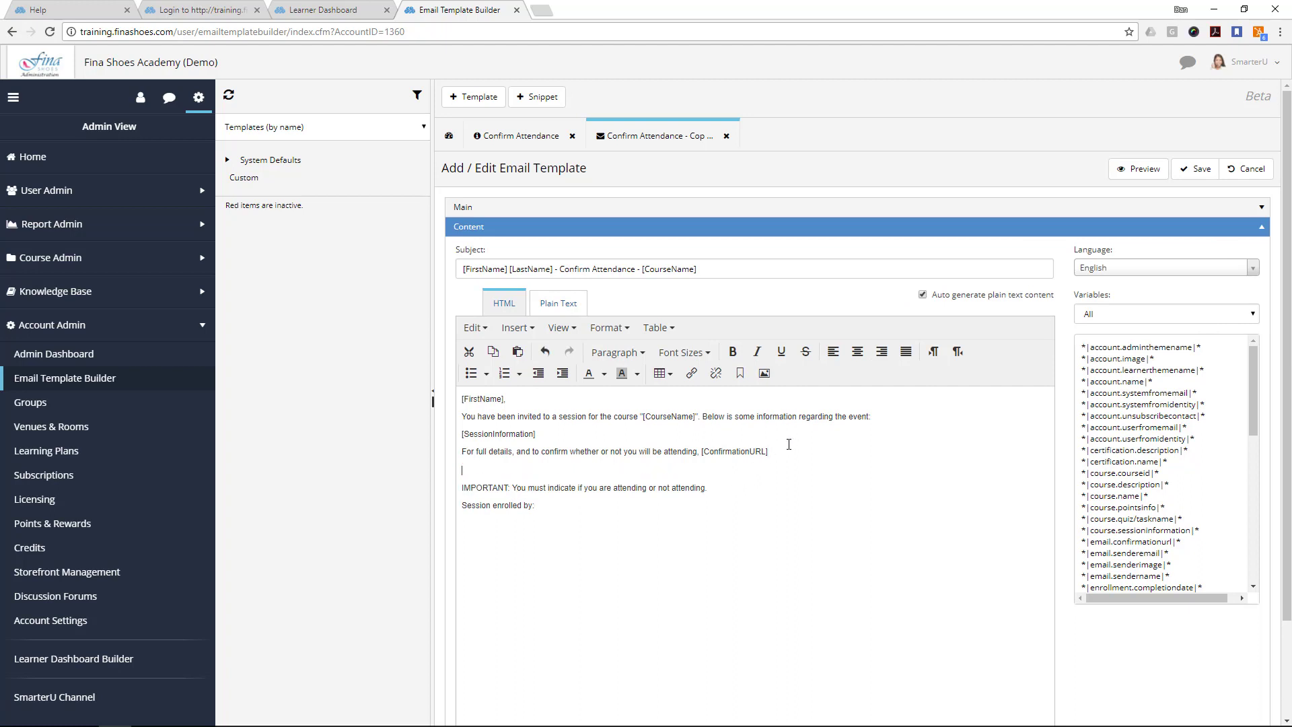
type("Add more stuff here...")
key("Return")
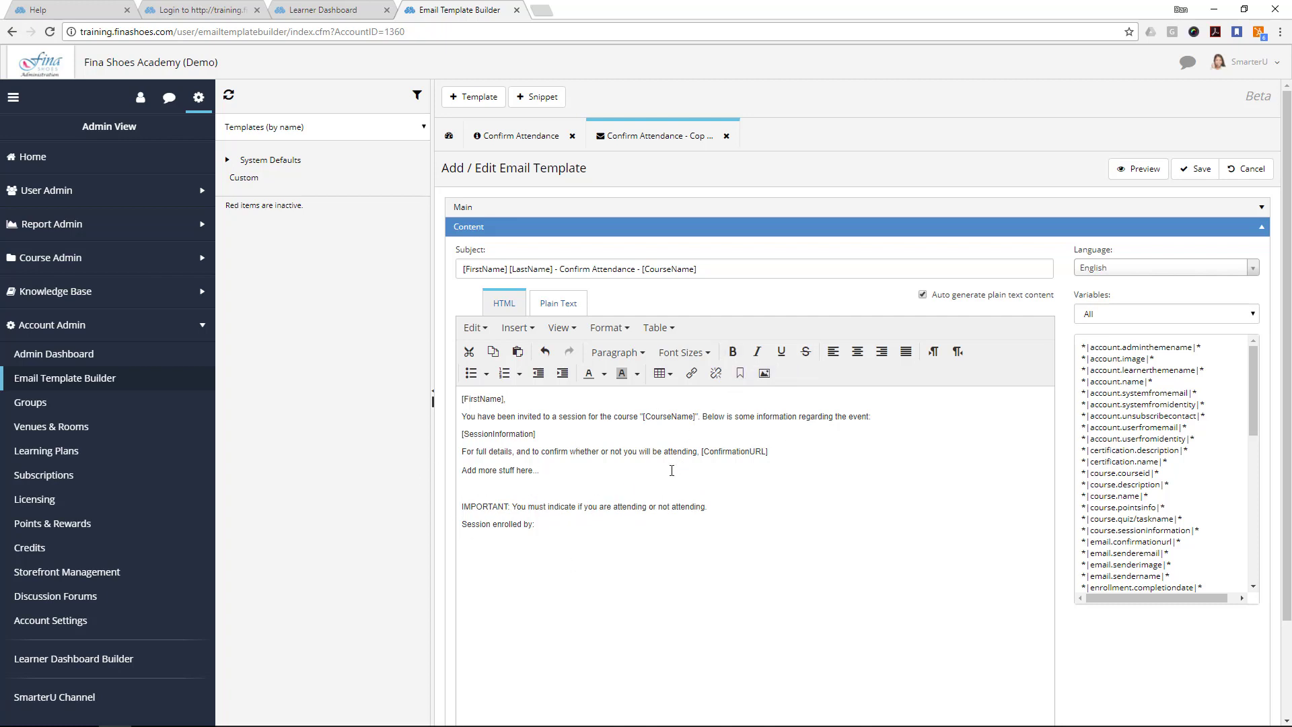
Step: Format the [ConfirmationURL] line and the added line below it as bold Heading 2 text
left_click_drag(668, 471, 463, 449)
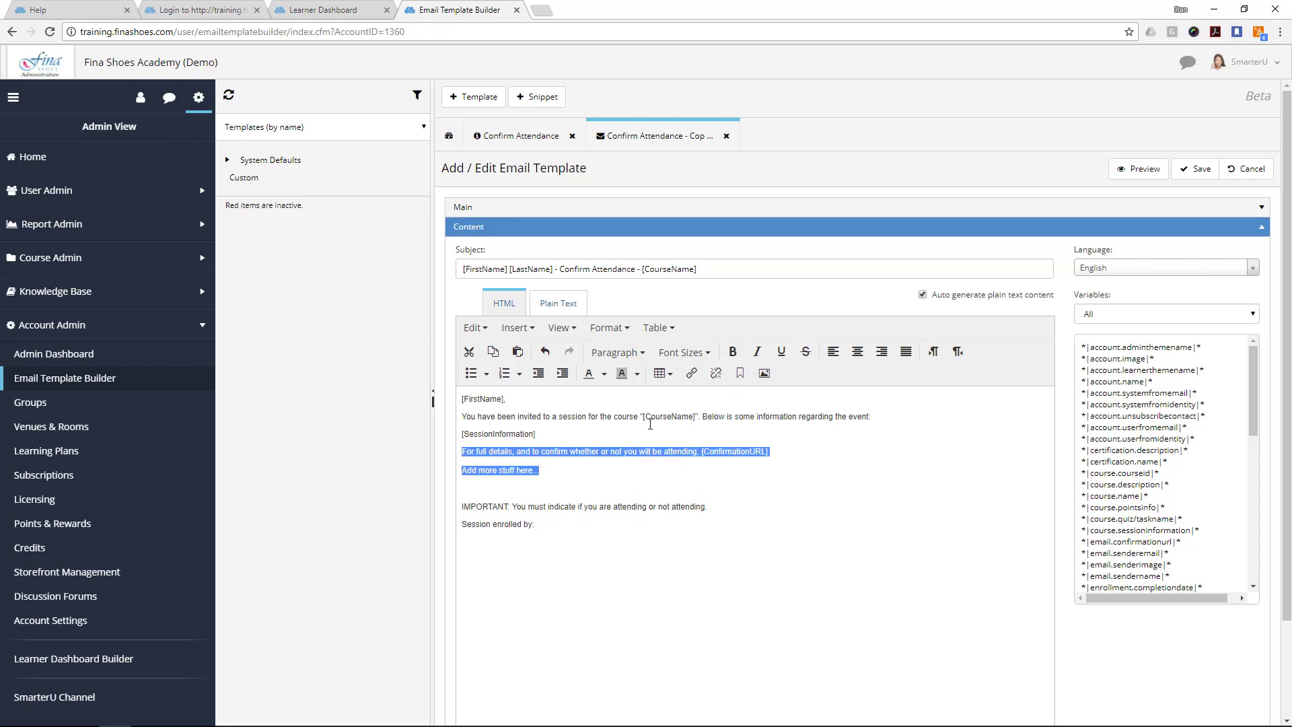
left_click(733, 351)
left_click(617, 352)
left_click(614, 431)
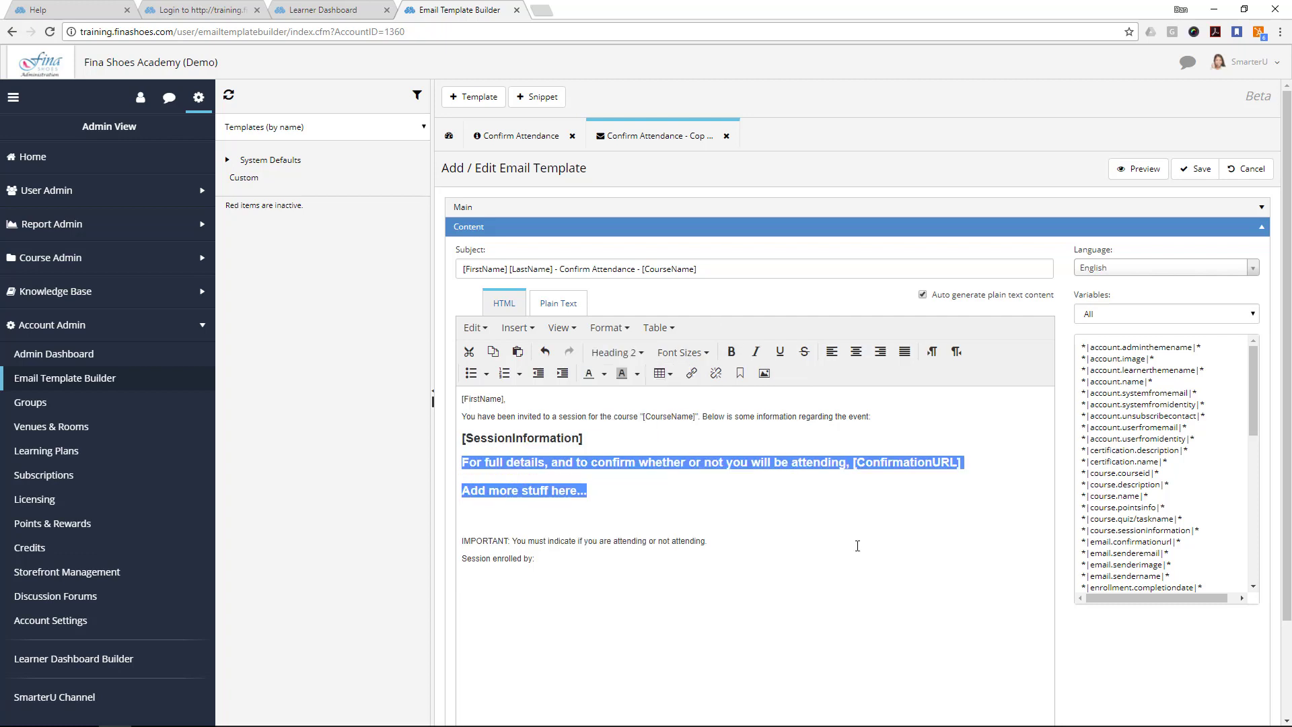
left_click(806, 508)
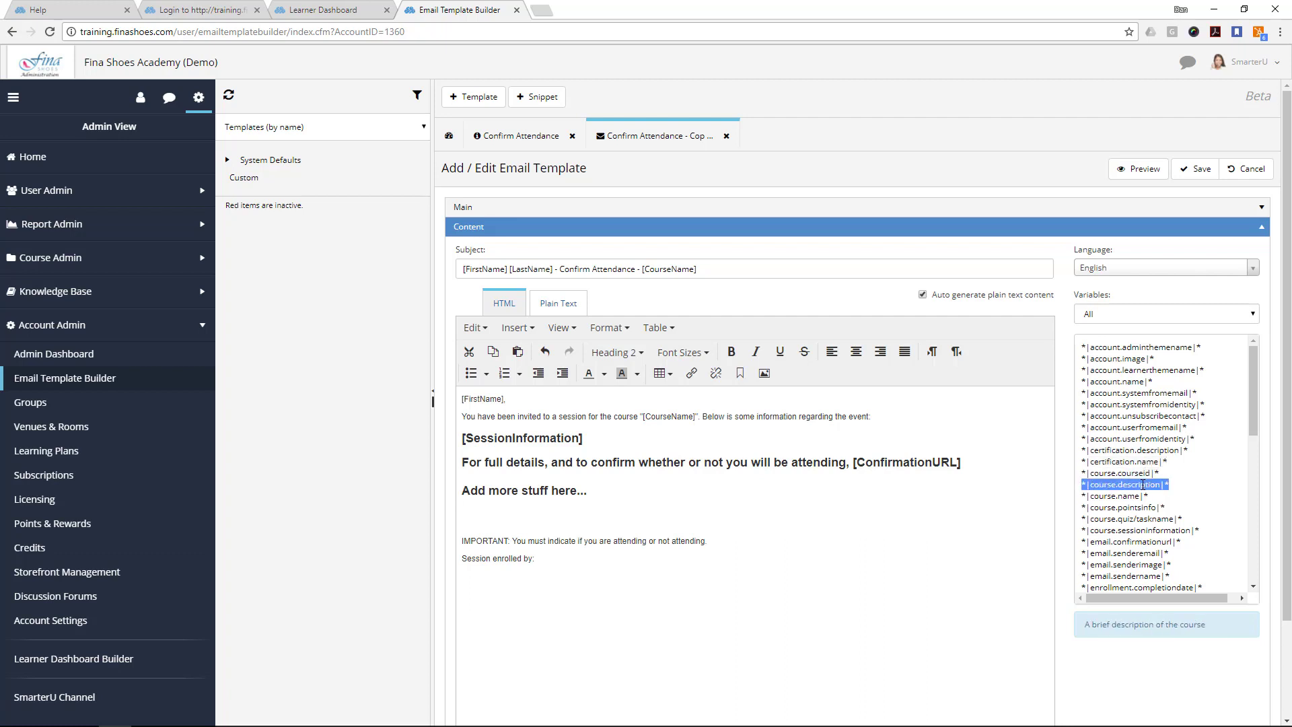
Step: Insert the *|course.description|* variable into the email body below the "Add more stuff here..." line
left_click(966, 488)
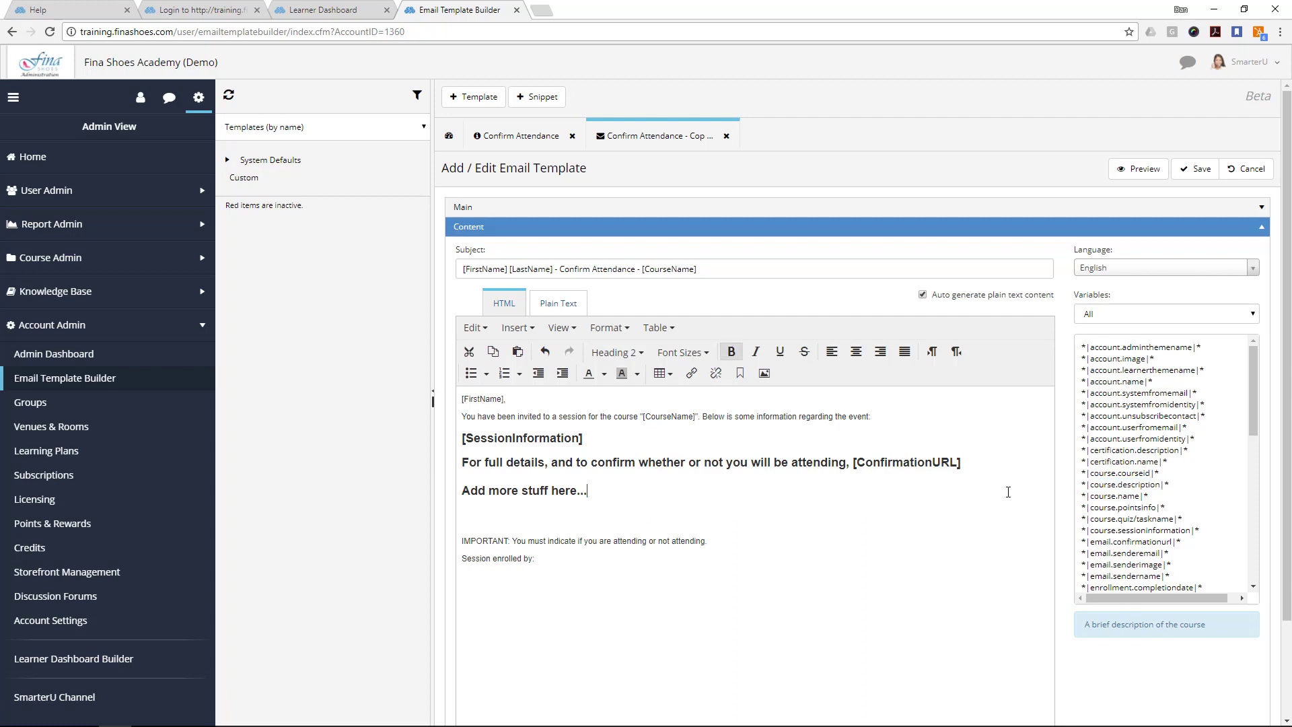
triple_click(1097, 484)
left_click_drag(1097, 484, 892, 506)
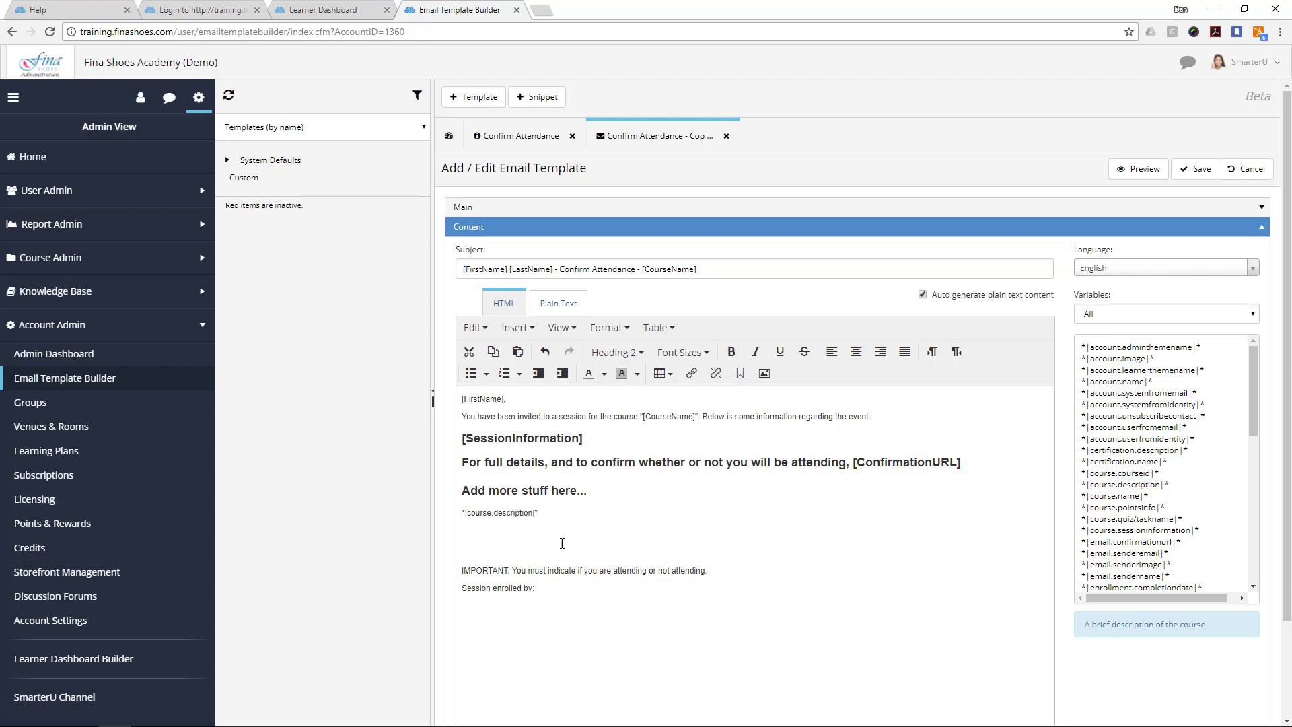
Step: Center the course description variable and make it 14pt and bold
left_click(542, 506)
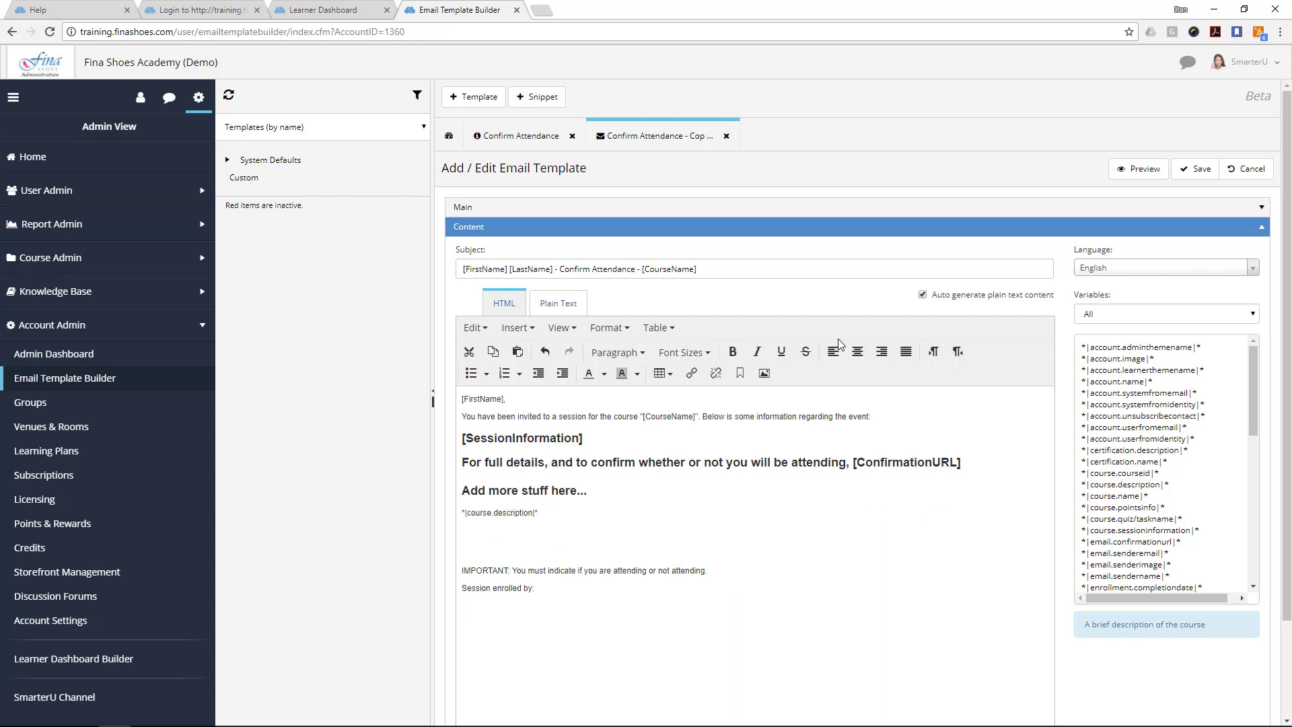
left_click(859, 356)
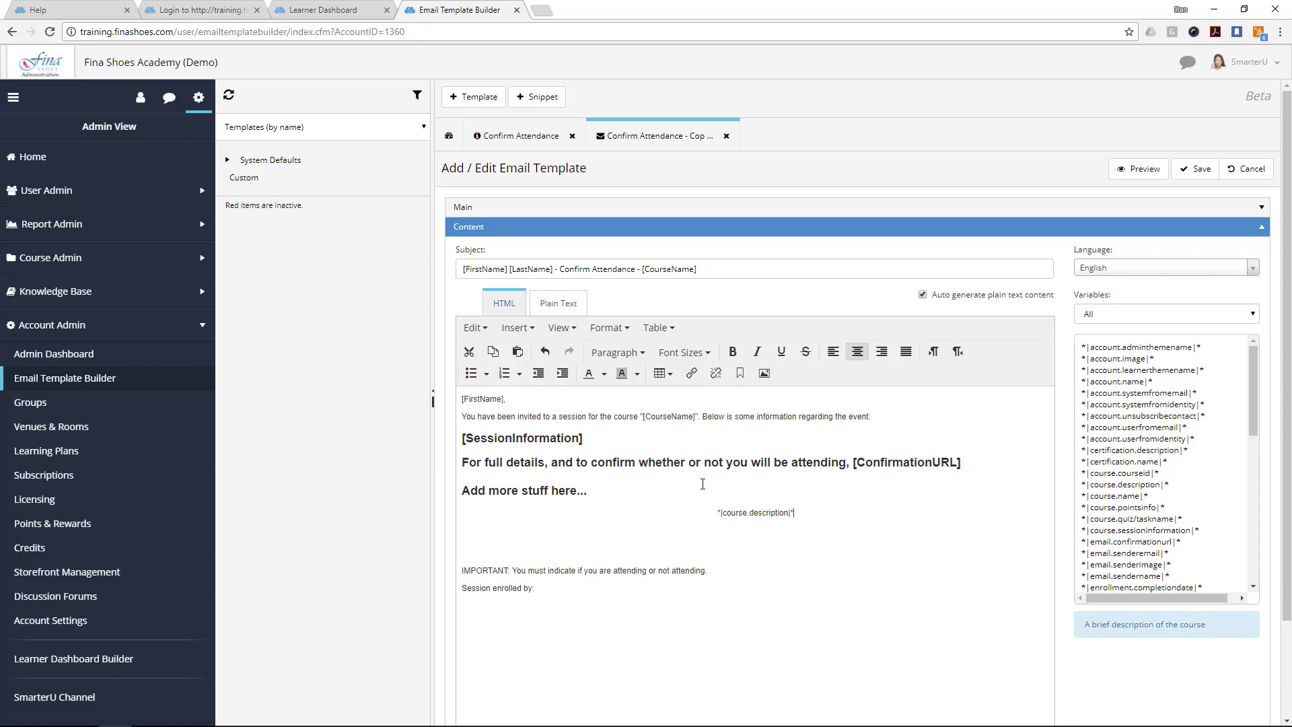
left_click_drag(715, 510, 794, 513)
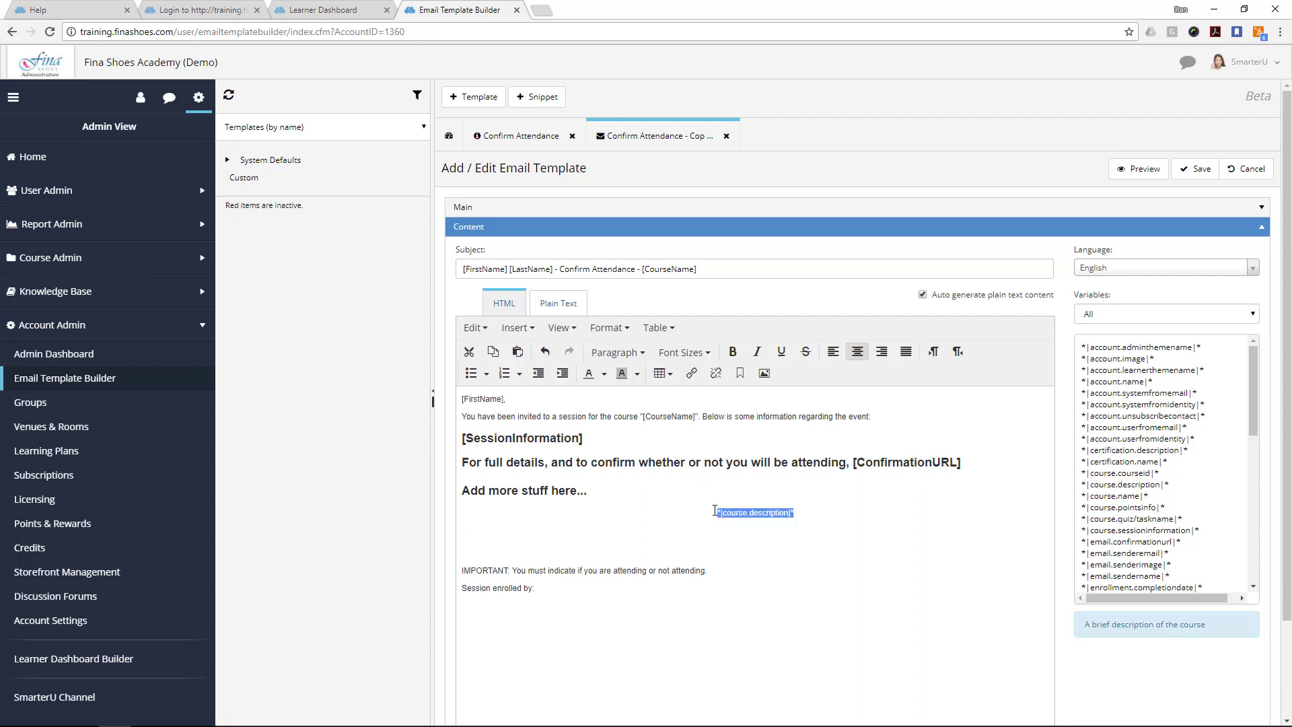
left_click(691, 352)
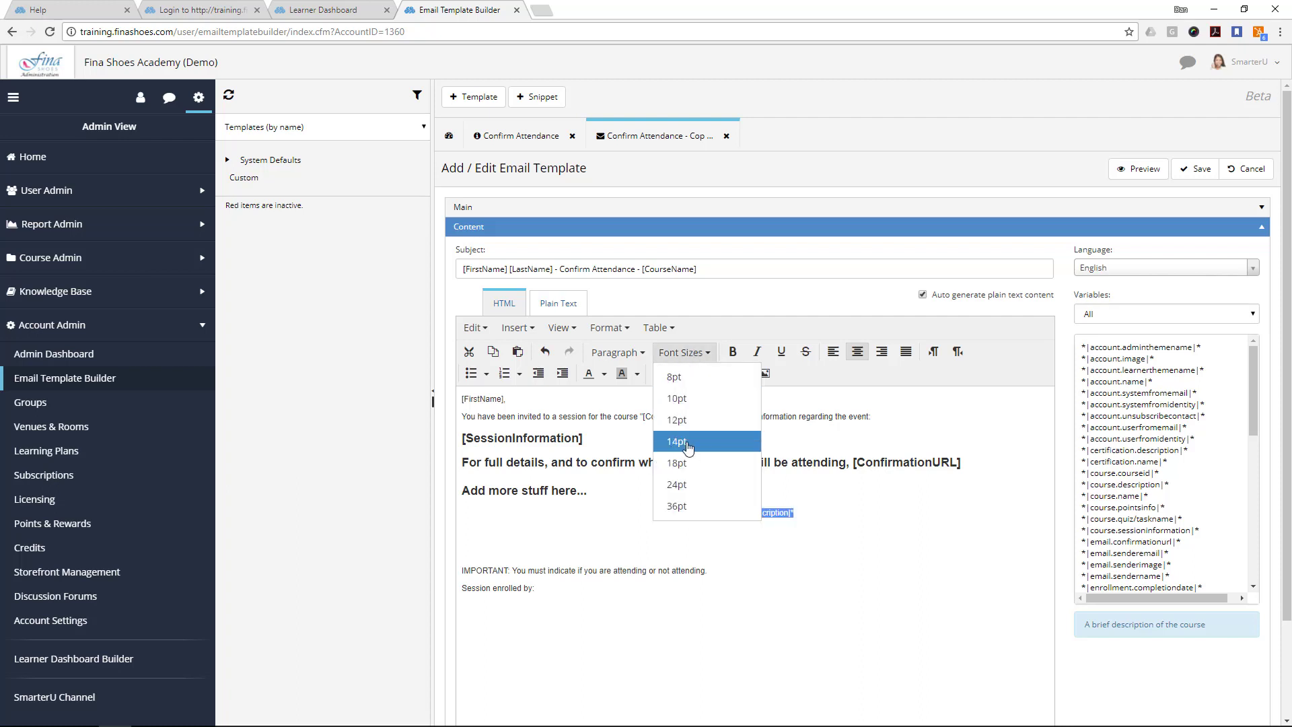
left_click(688, 441)
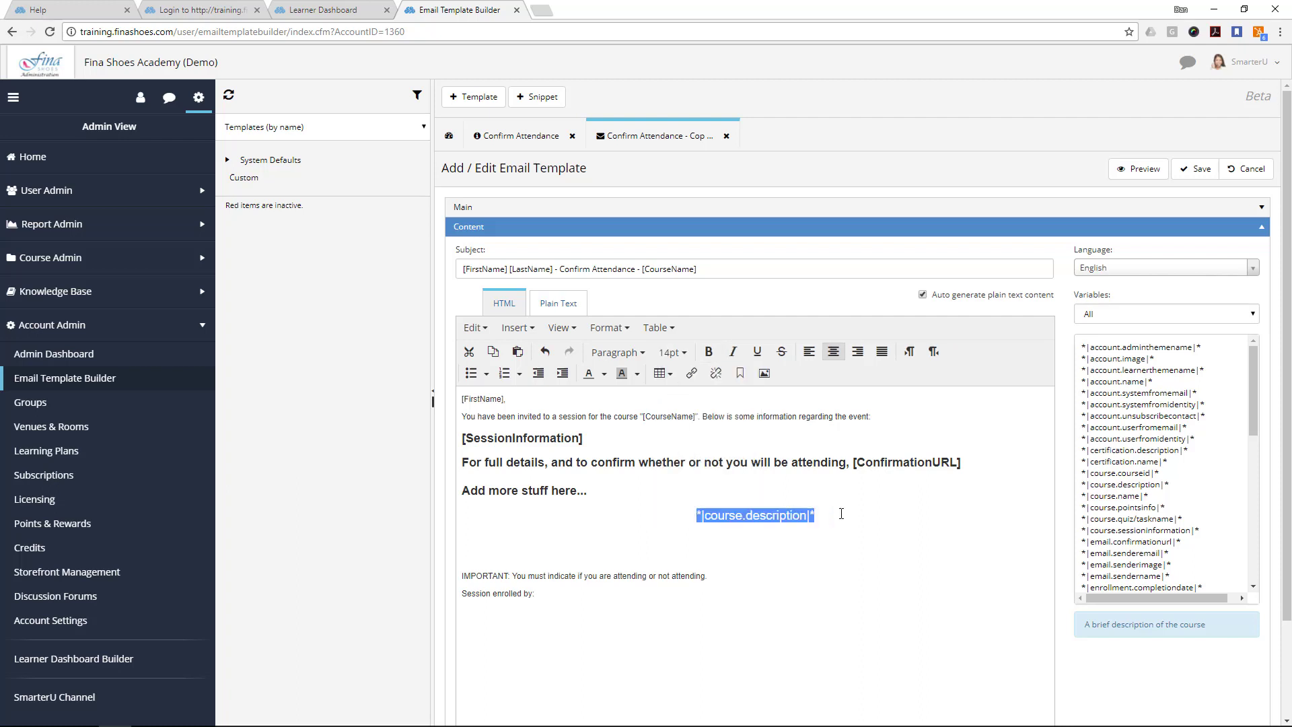
left_click(709, 351)
left_click(837, 437)
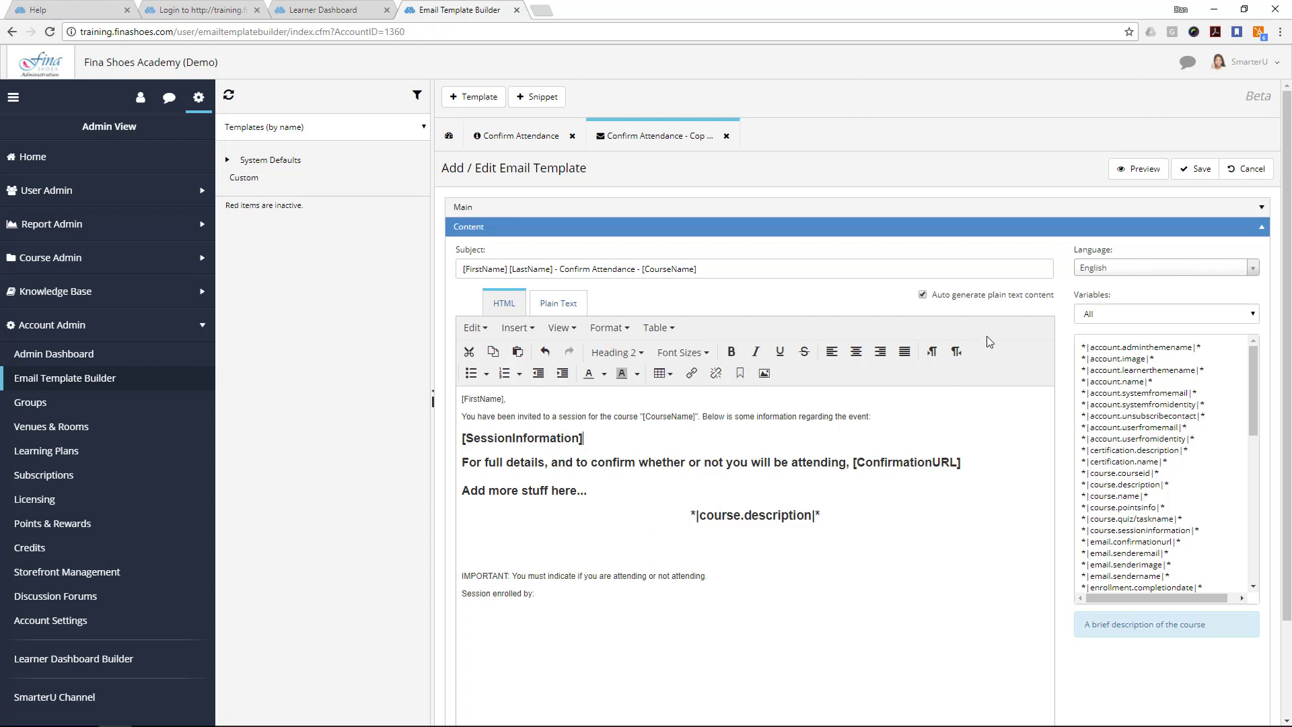
Step: Save the copied template and open the list of Confirm Attendance templates from the refreshed overview
left_click(1188, 176)
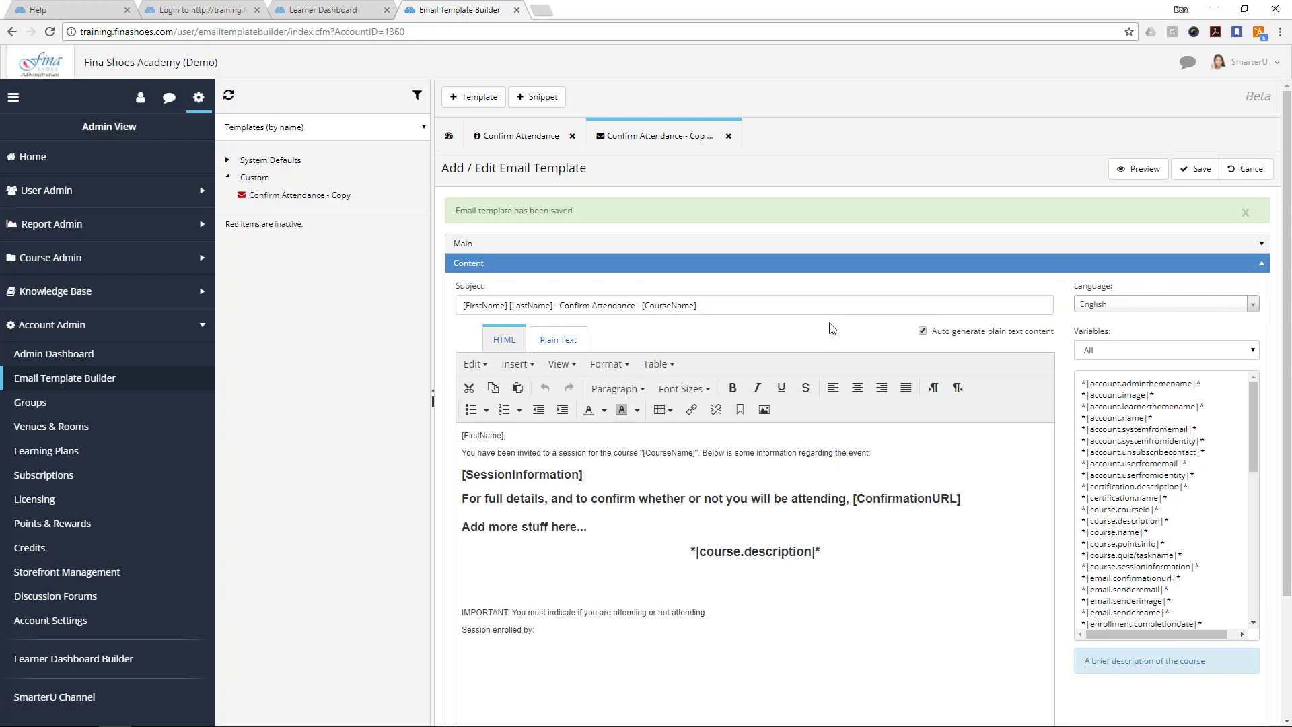
left_click(448, 136)
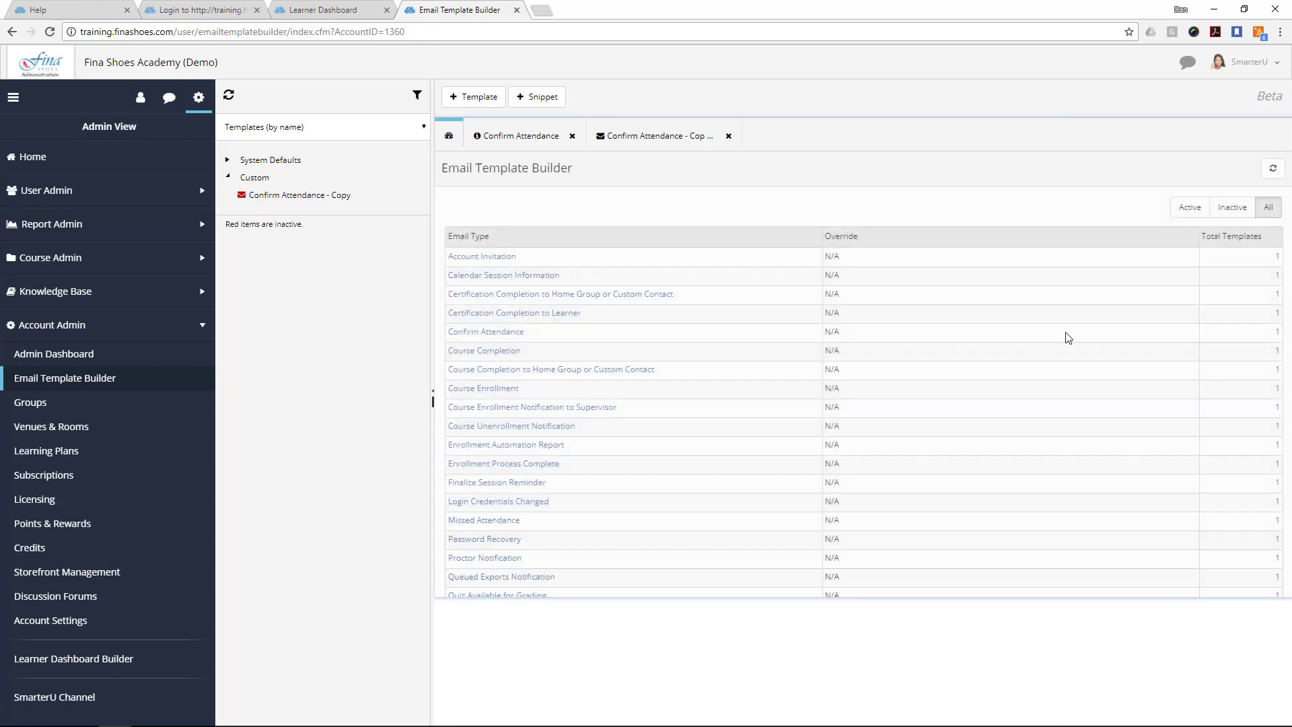
left_click(1273, 173)
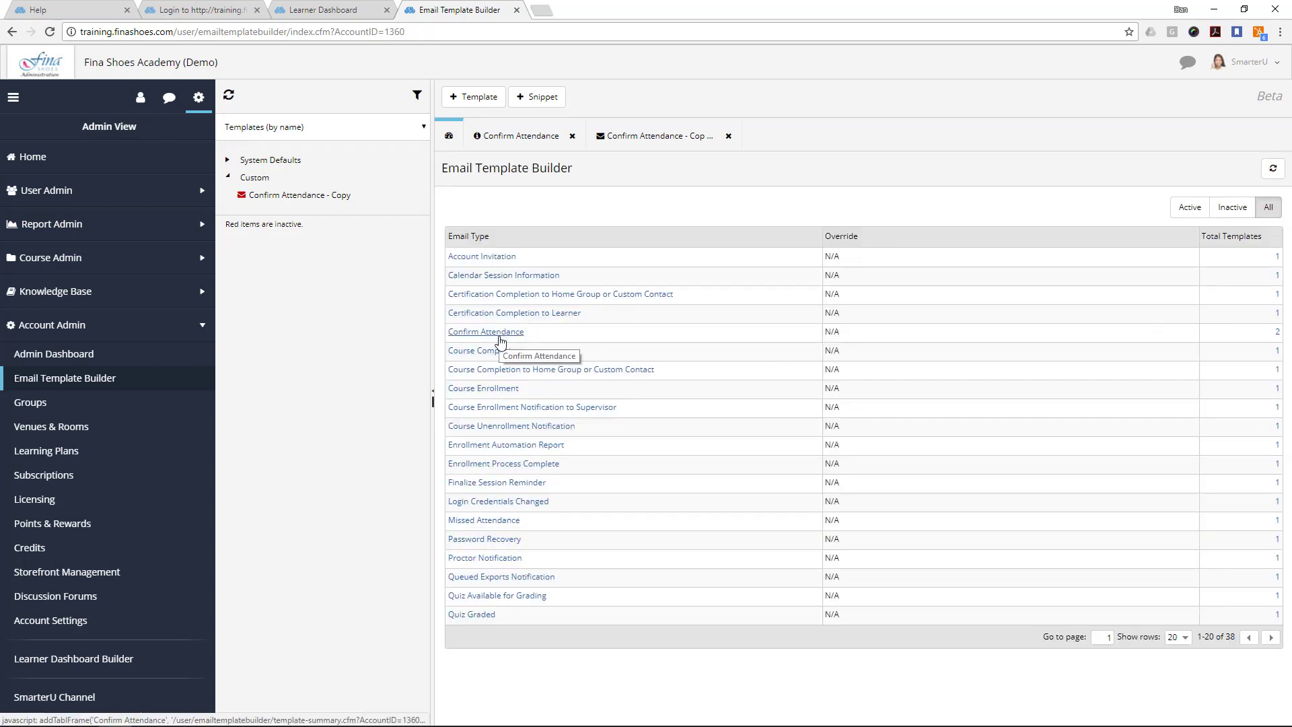
left_click(1277, 332)
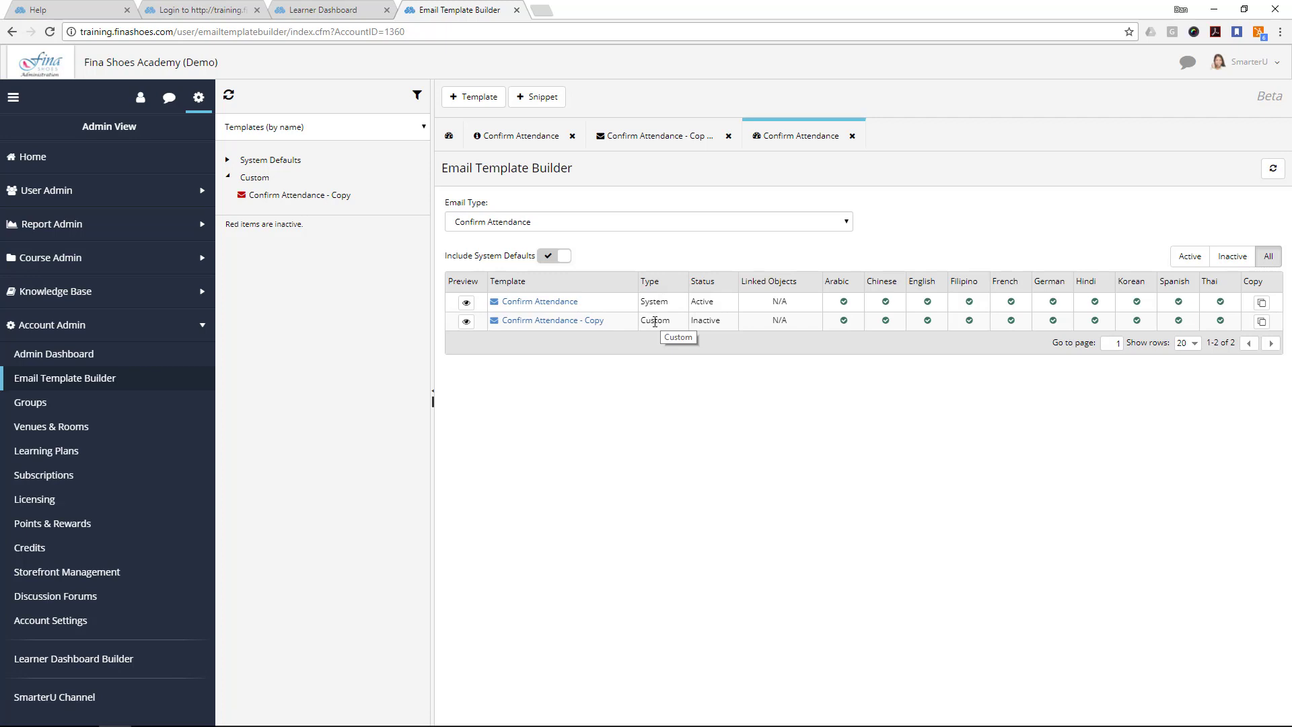
Step: Preview the Confirm Attendance - Copy template in plain text and HTML, checking the substituted course description
left_click(466, 323)
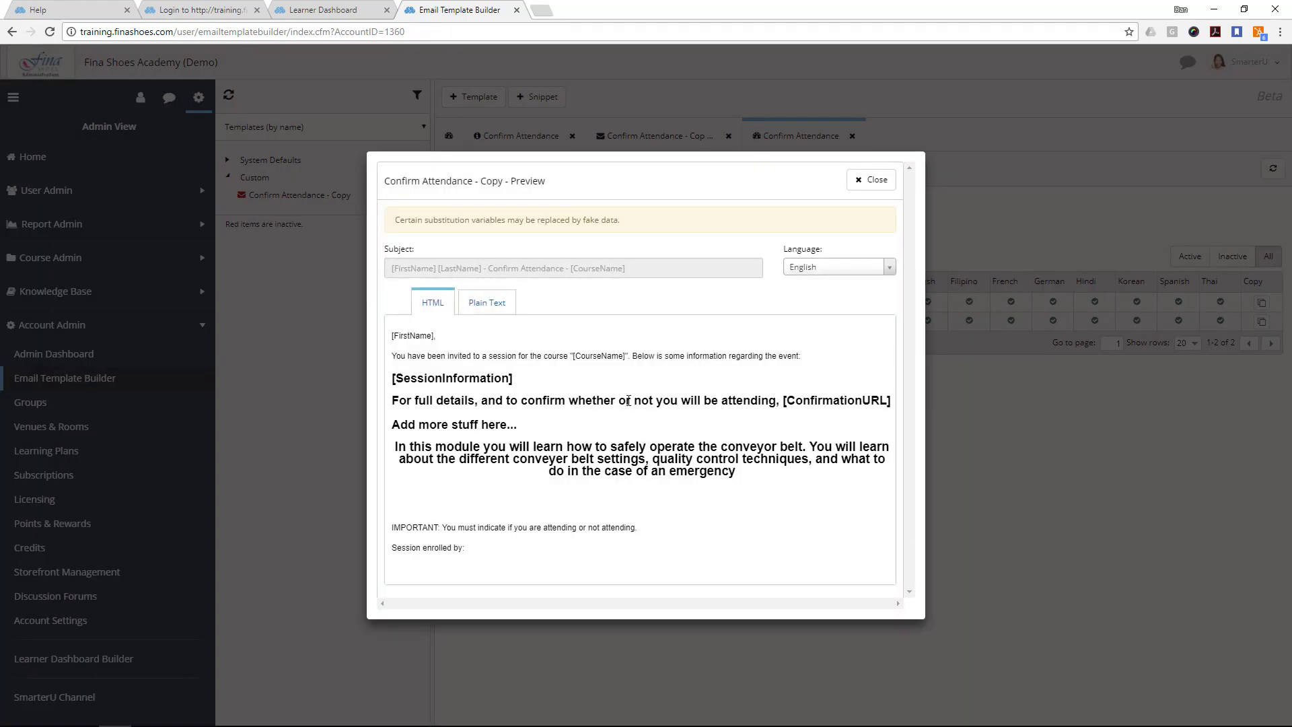
left_click(493, 312)
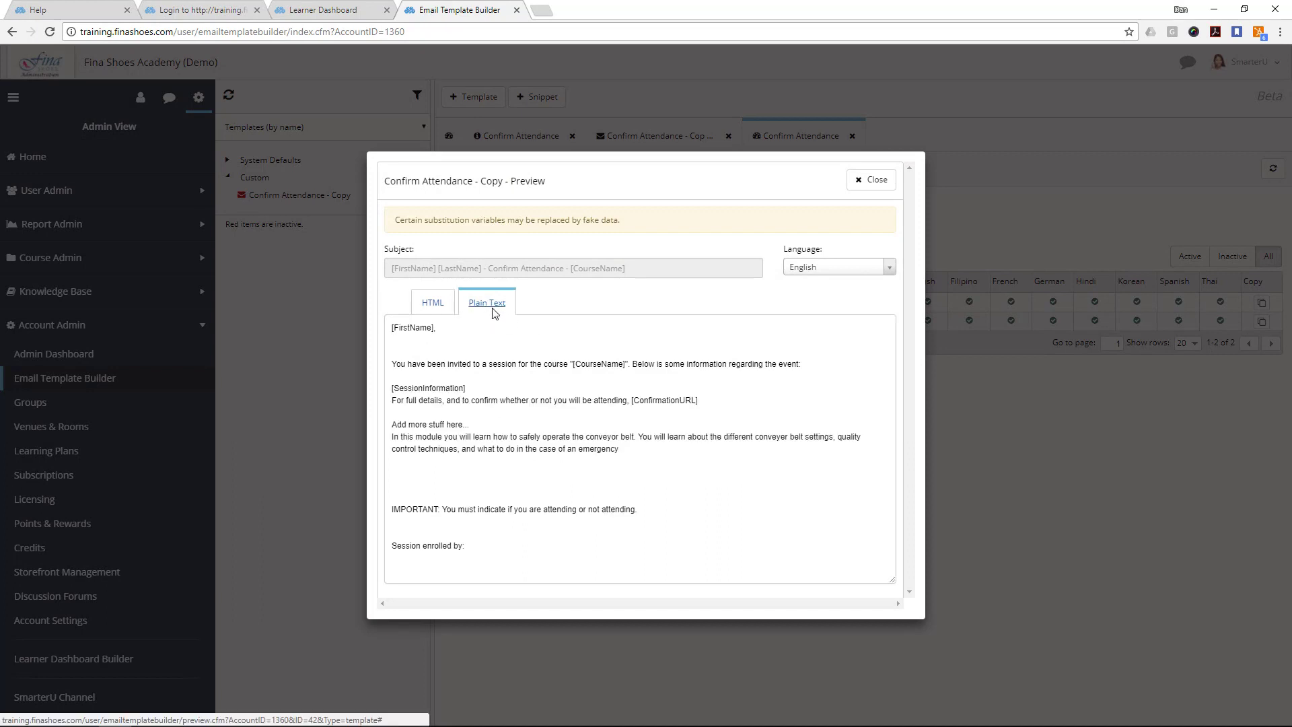
left_click(433, 305)
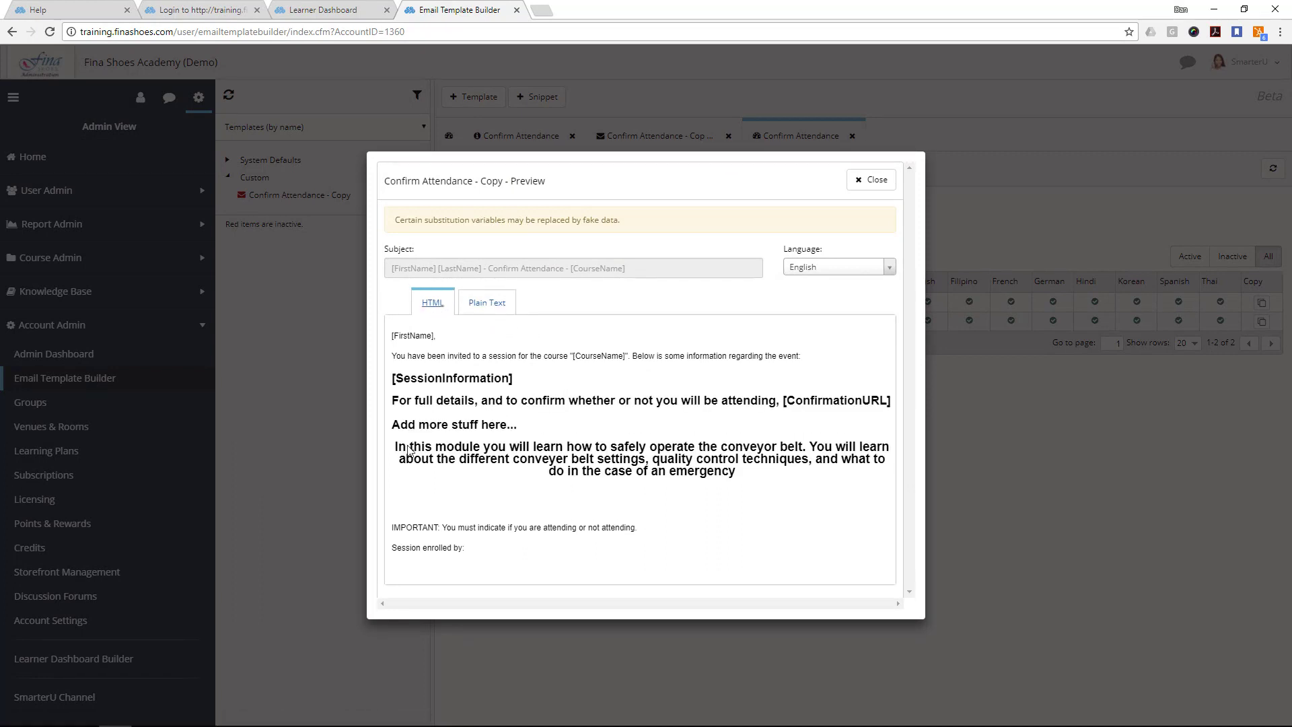
left_click_drag(408, 446, 761, 485)
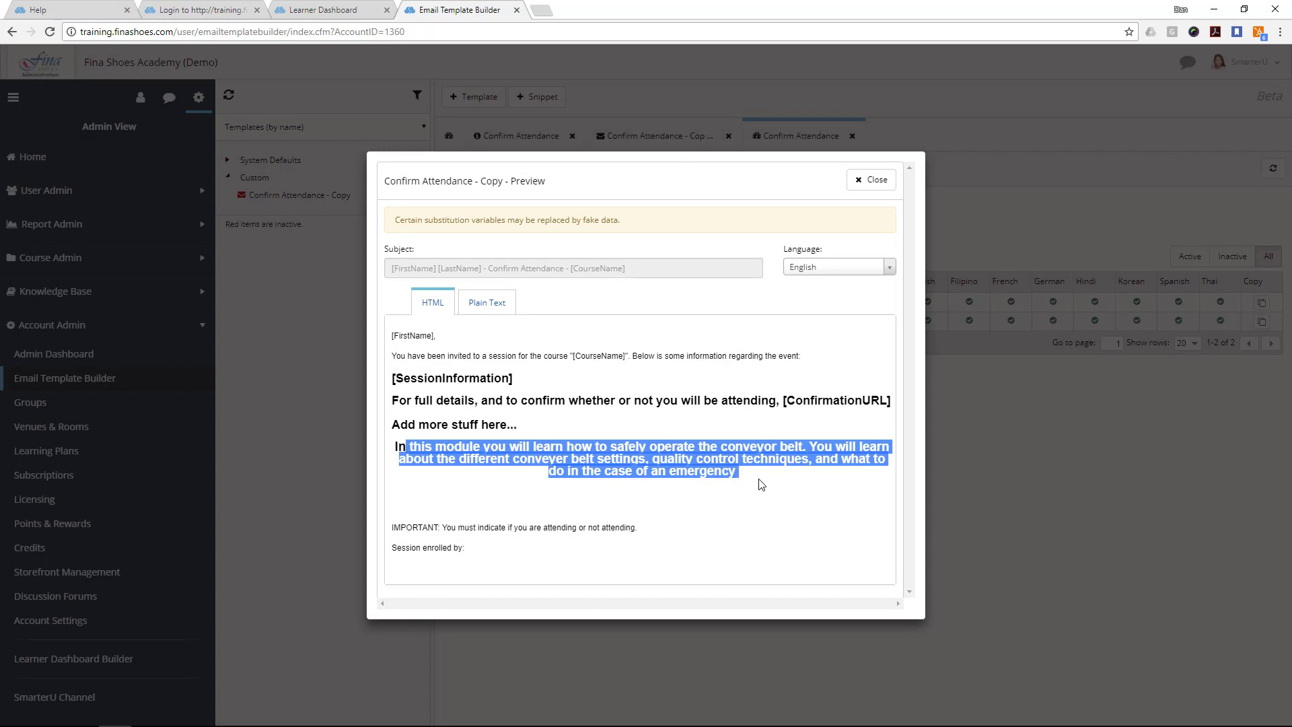
left_click(613, 423)
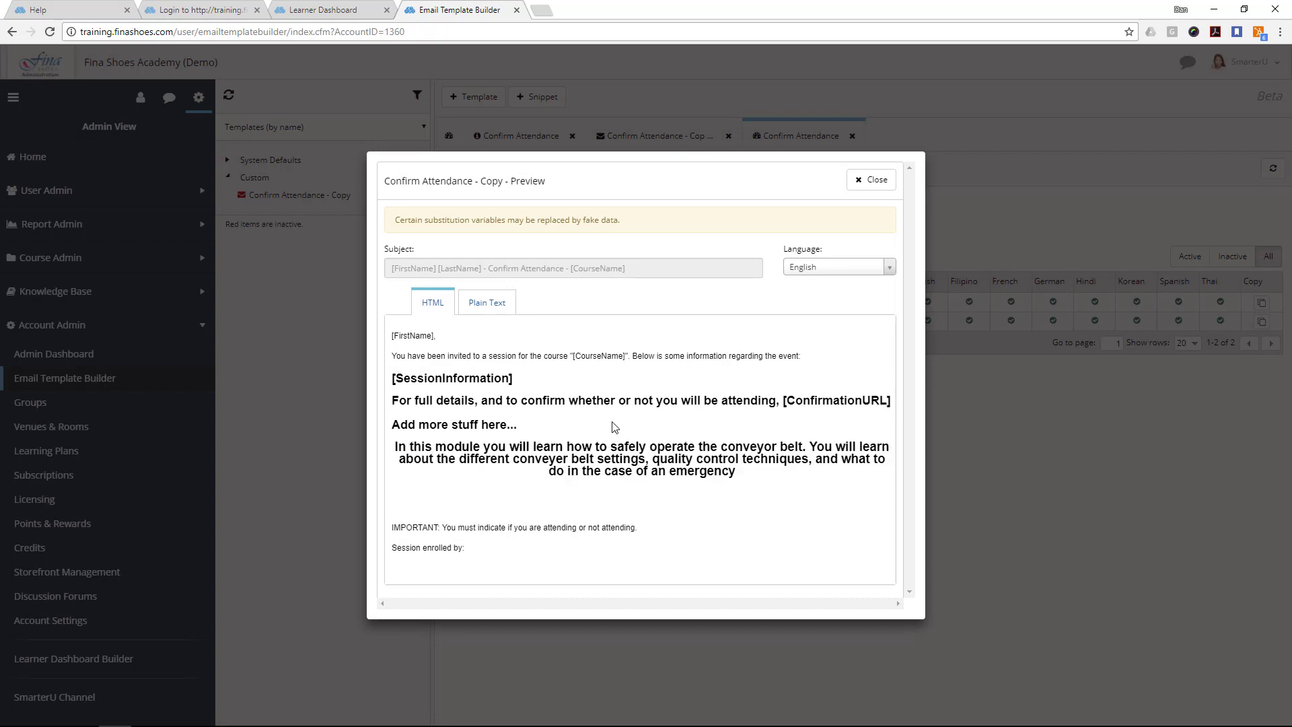
Step: View the German version of the copied template in the preview, and close the preview
left_click(821, 270)
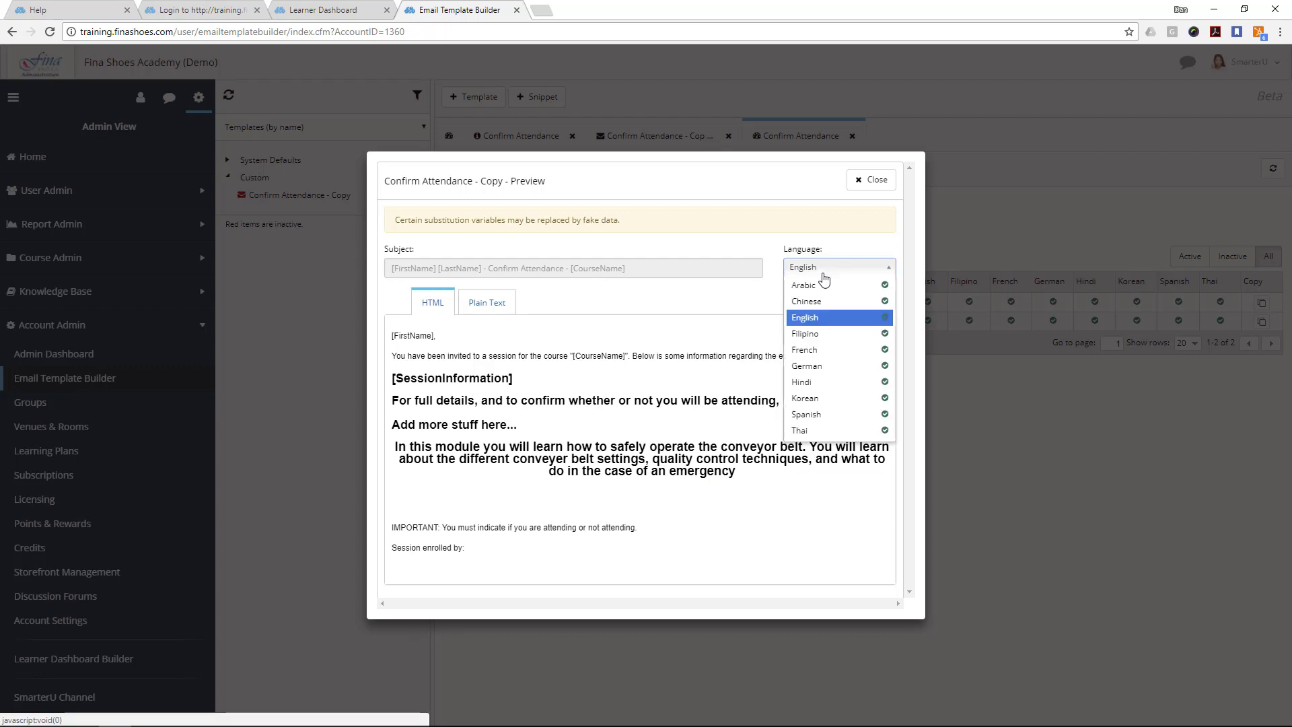
left_click(833, 366)
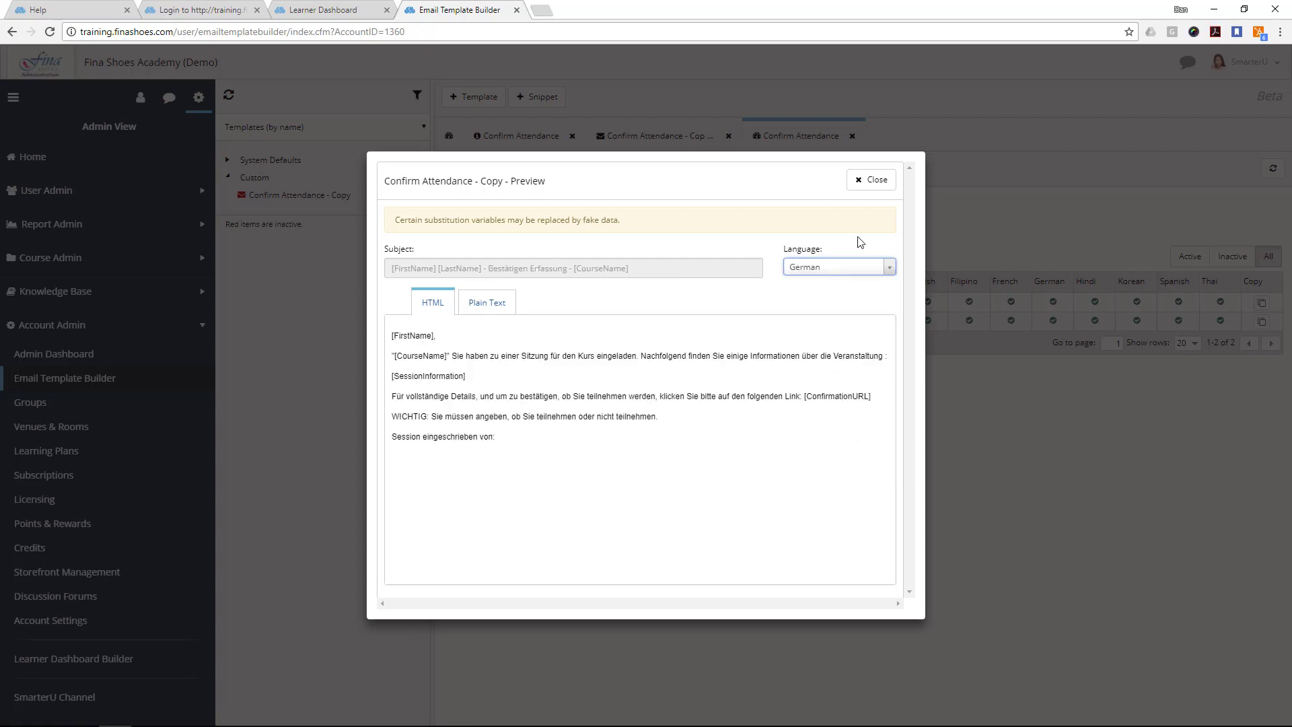
left_click(872, 180)
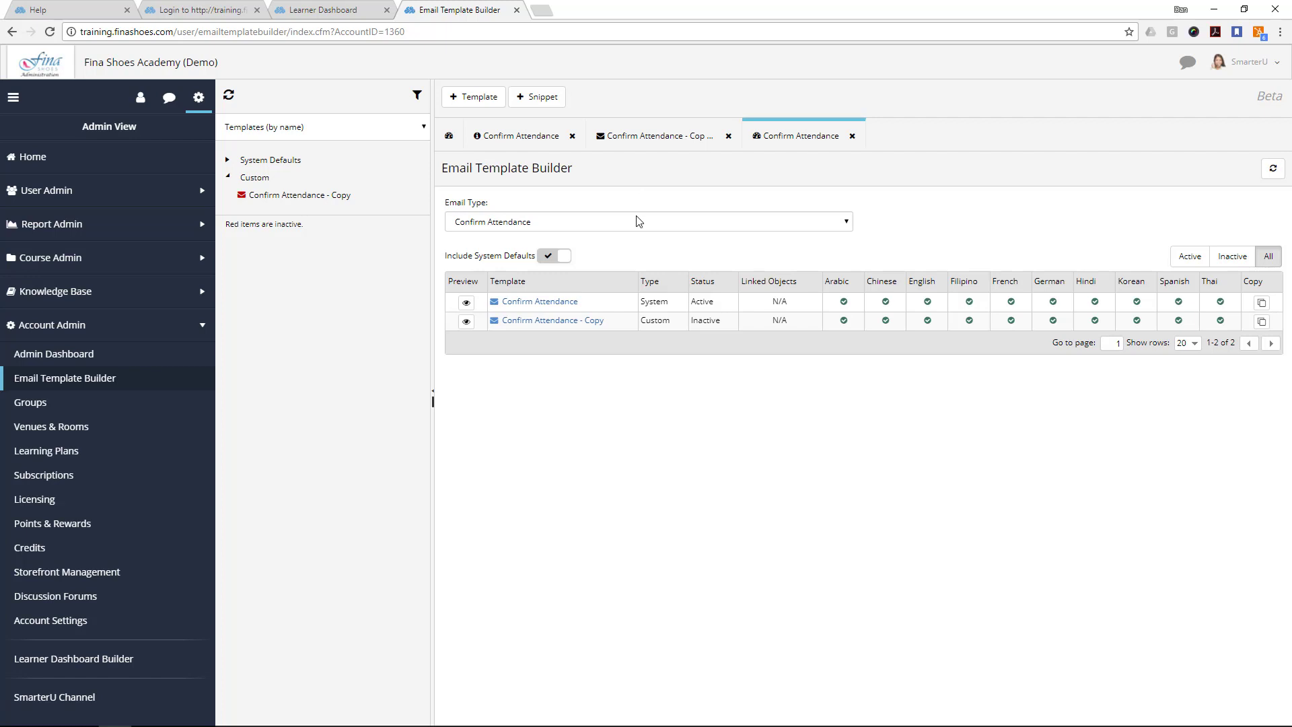
Step: Open the details of the Confirm Attendance - Copy template and review its languages and content
left_click(585, 321)
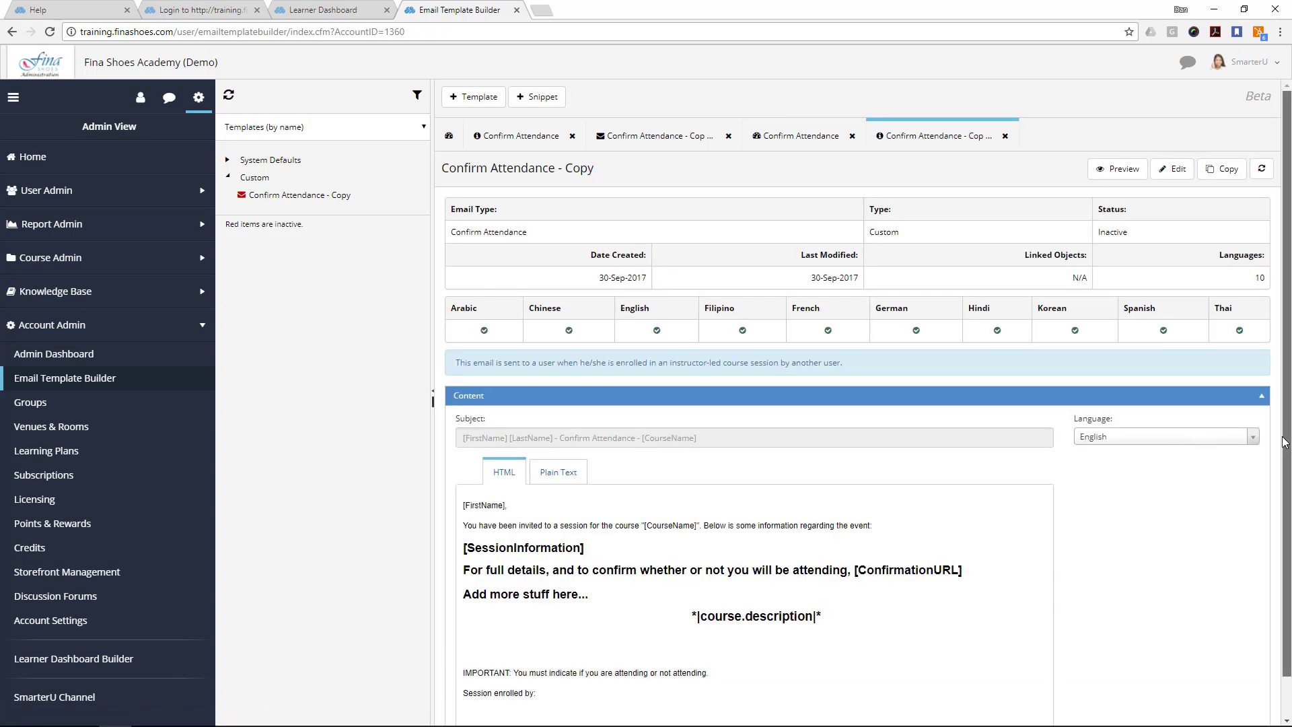
scroll(1282, 522, "down", 1)
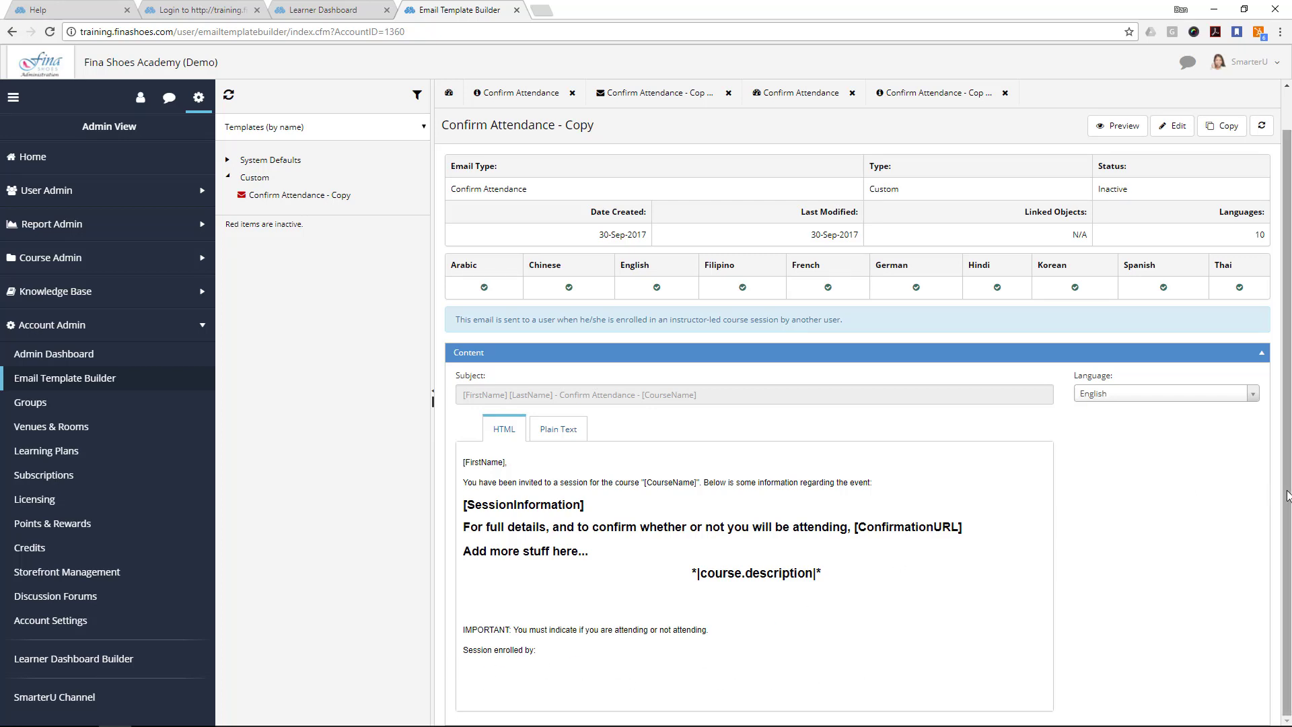
scroll(1288, 400, "up", 1)
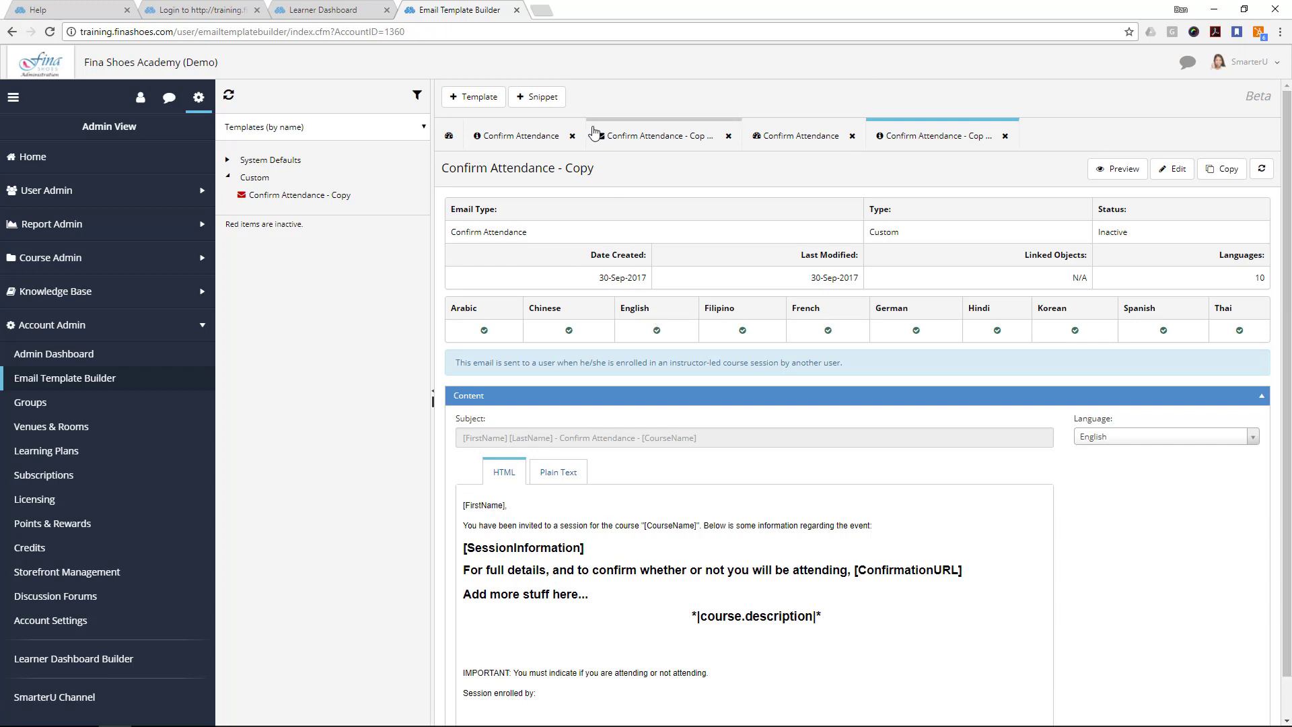
Step: Start a new email snippet named Custom Footer with the substitution name customfooter
left_click(535, 98)
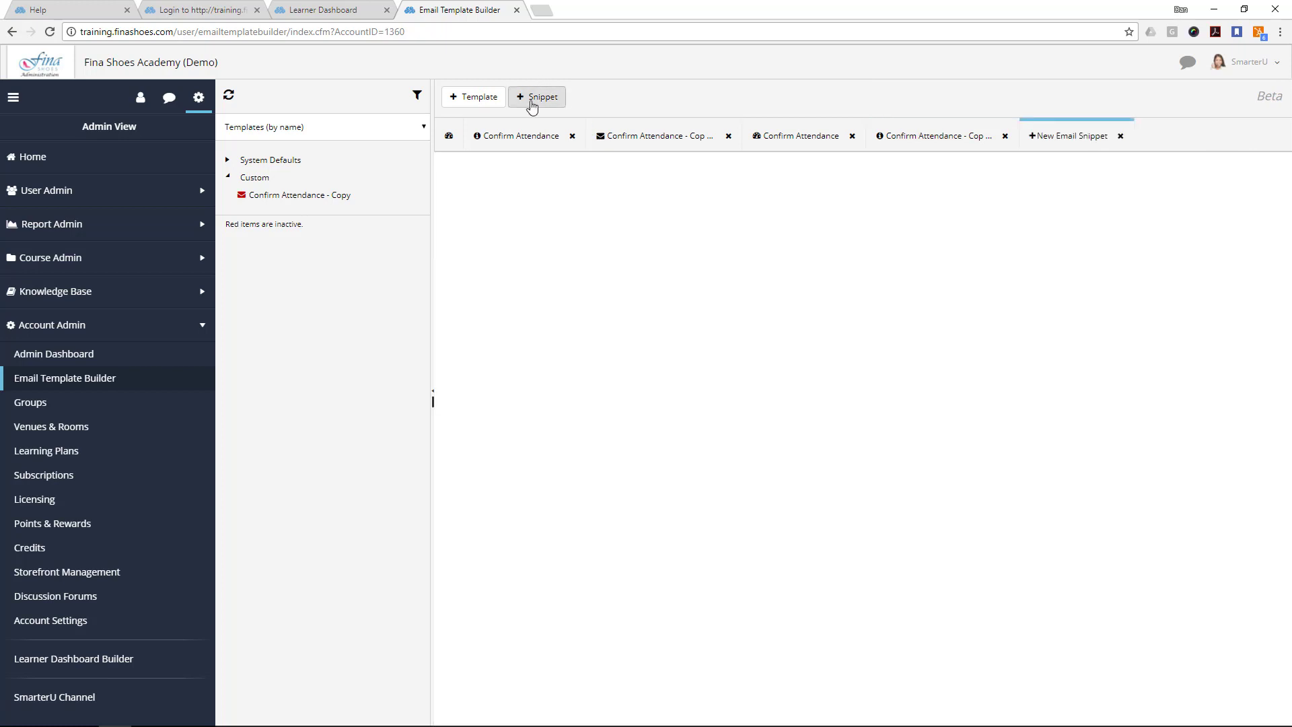
left_click(663, 249)
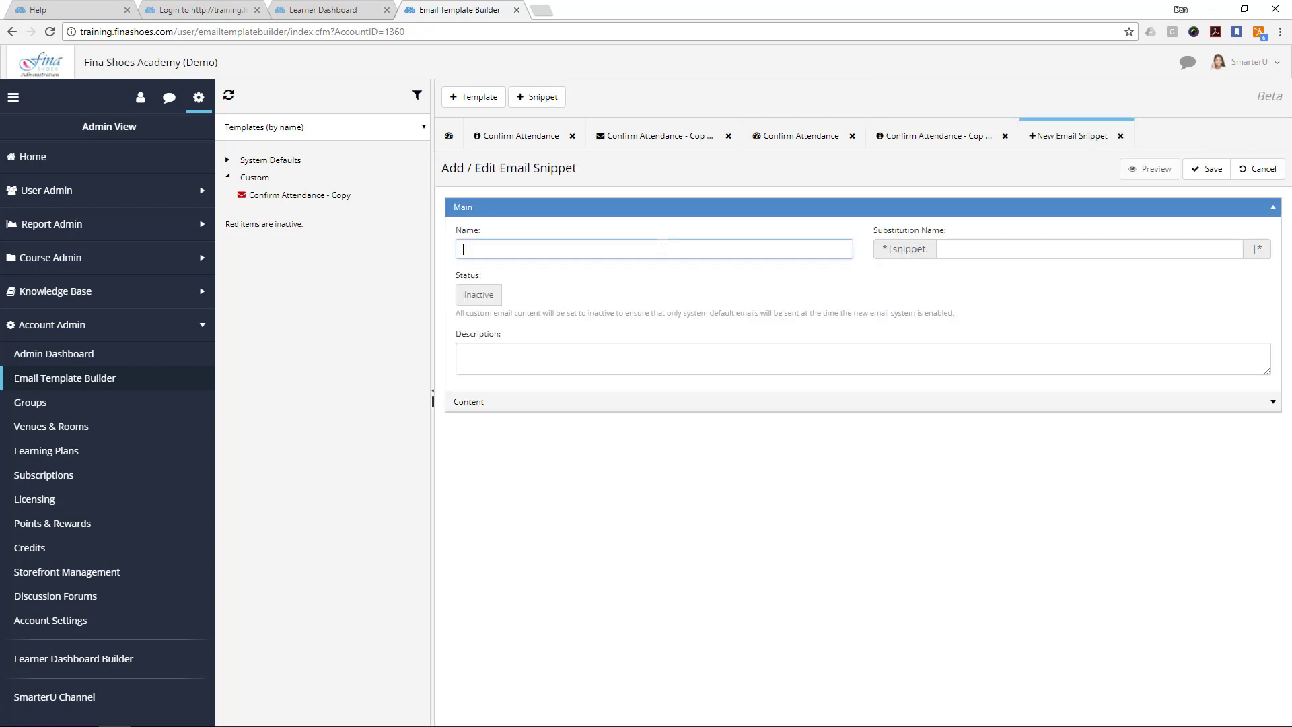
type("Custom Footer")
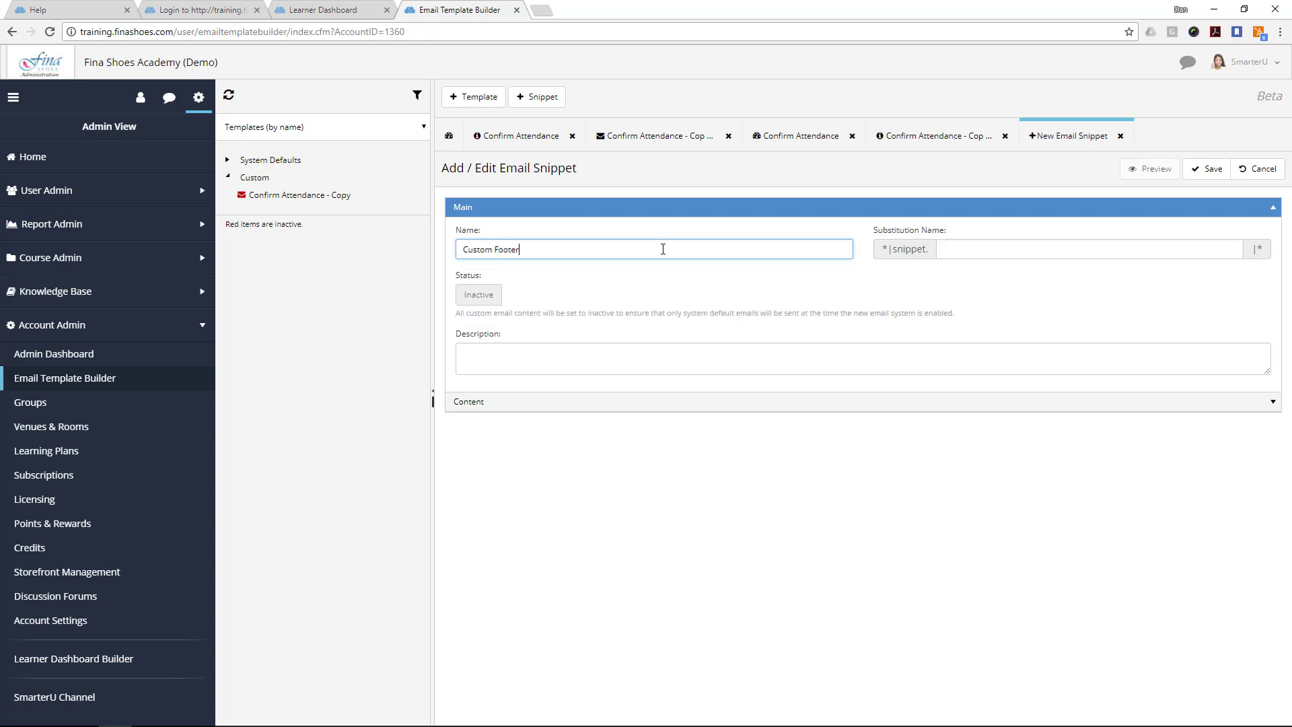
left_click(952, 253)
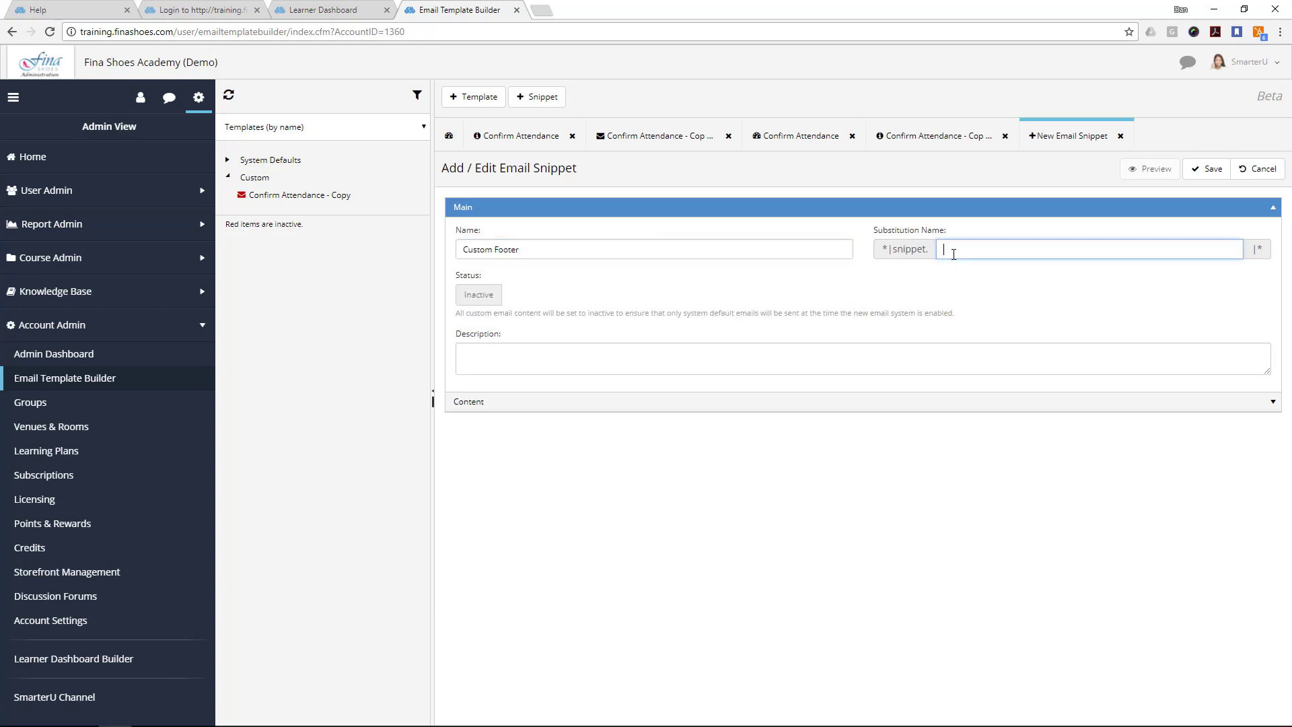
type("customfooter")
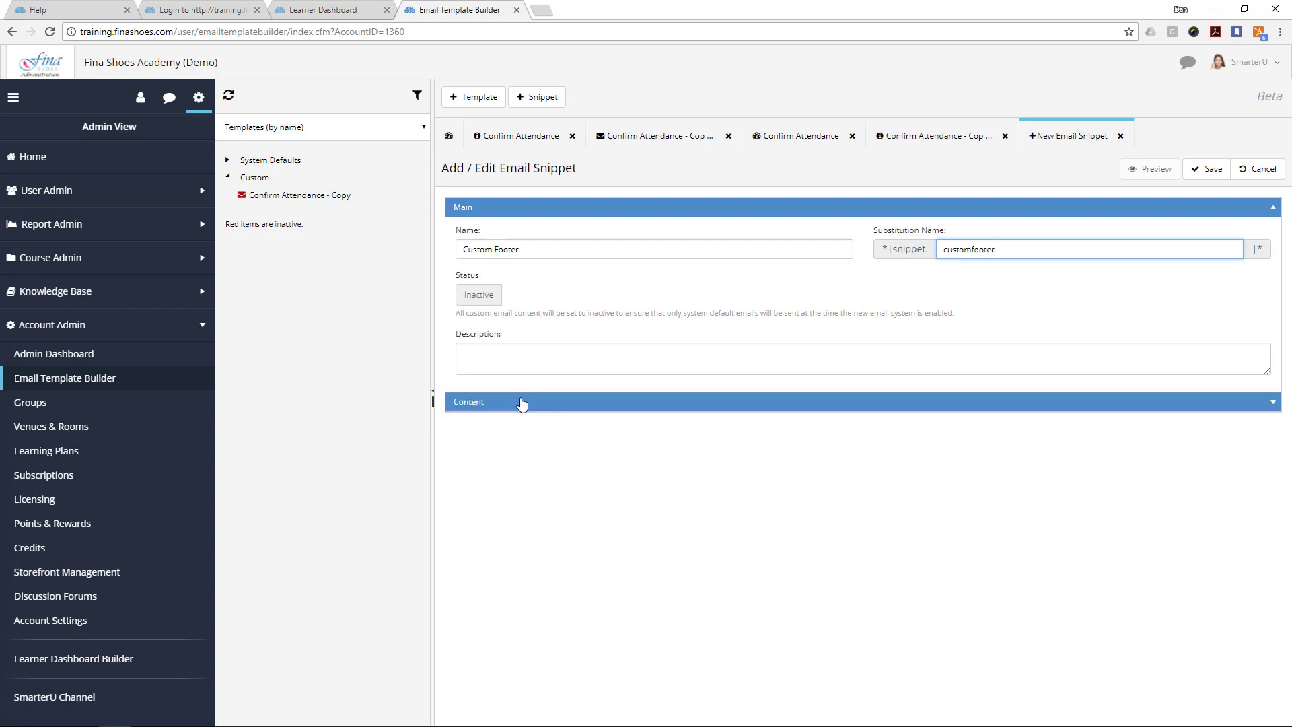
Step: Enter "Copyright (c) 2017" as the HTML content of the Custom Footer snippet
left_click(522, 403)
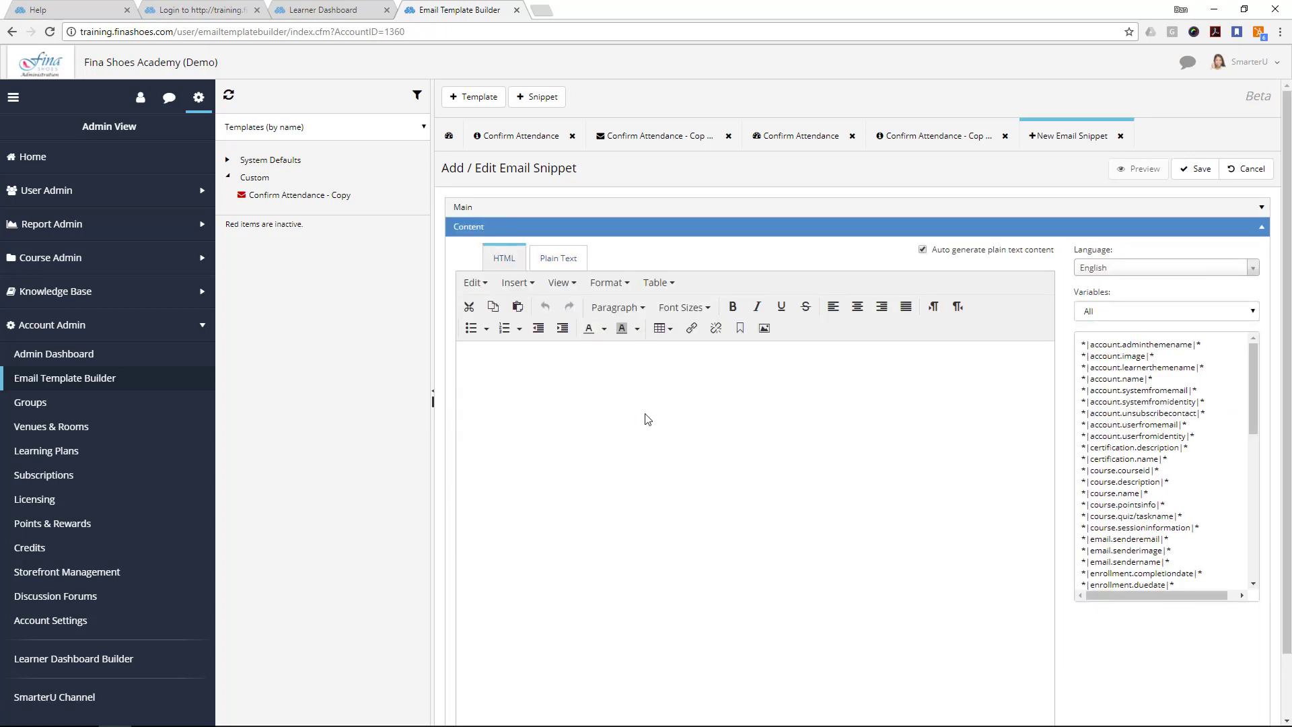
type("Copyright (c) 2018")
key("BackSpace")
type("7")
key("Return")
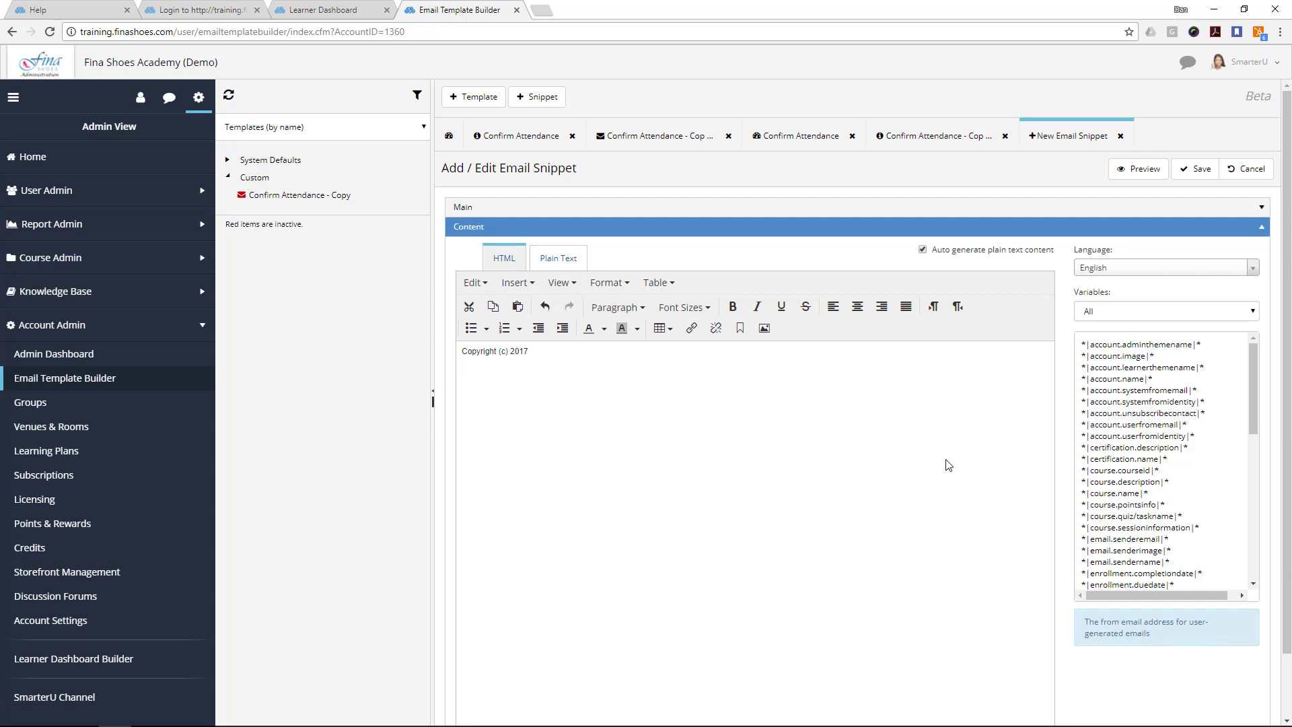
Step: Filter the snippet editor's variable list to Snippet and look over the available snippet variables
left_click(1108, 311)
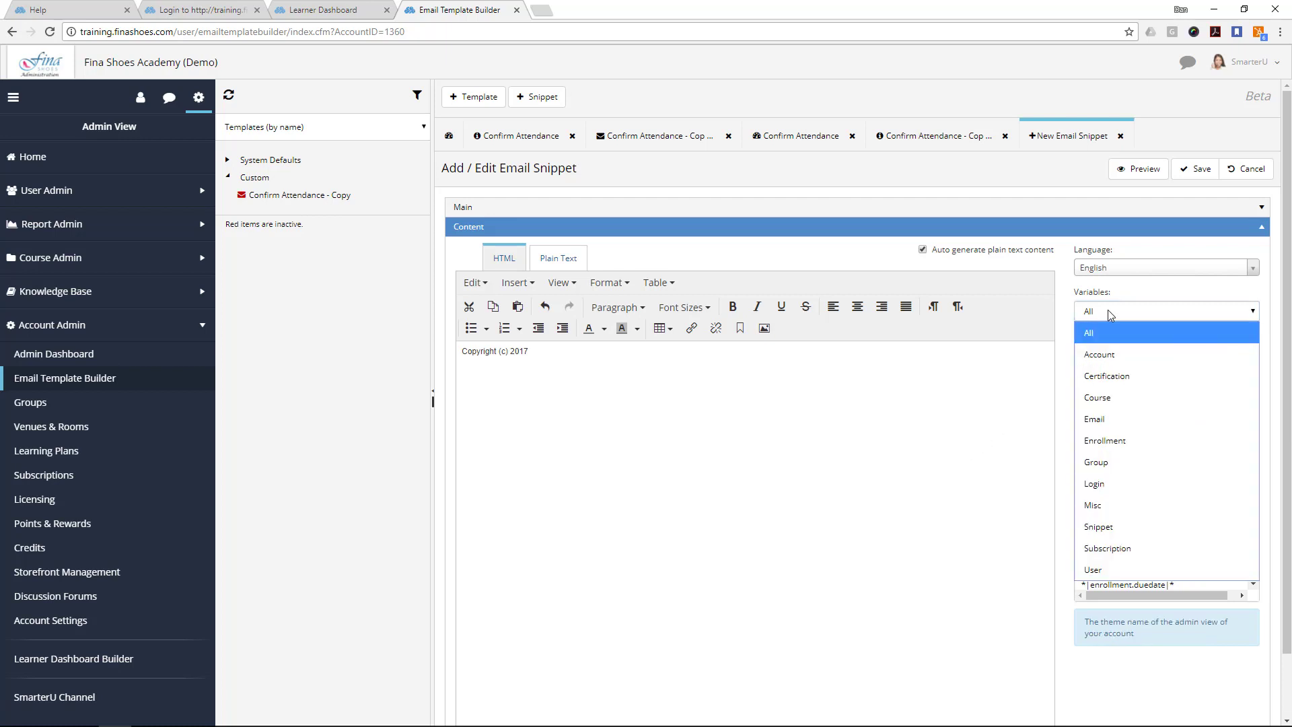
left_click(1181, 525)
left_click(1159, 368)
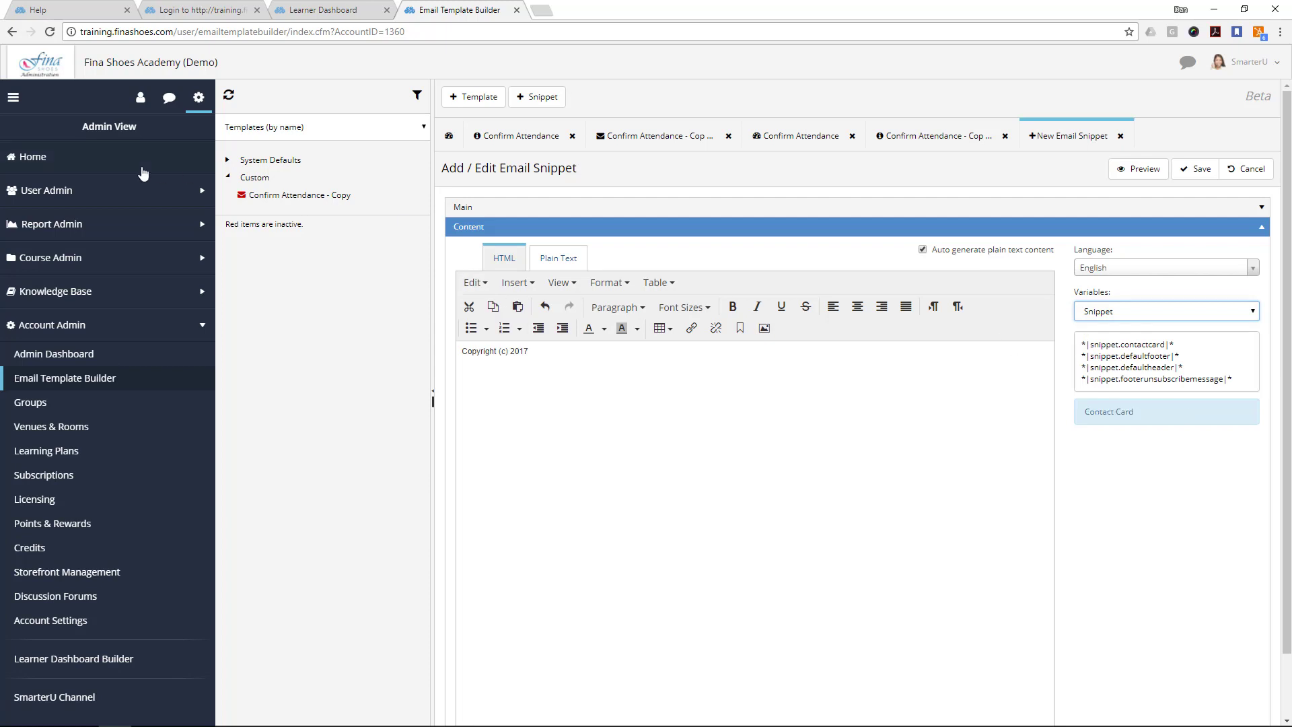
Step: Go to the Users list in User Admin and open the Sales Associate's user profile for editing
left_click(102, 205)
left_click(86, 222)
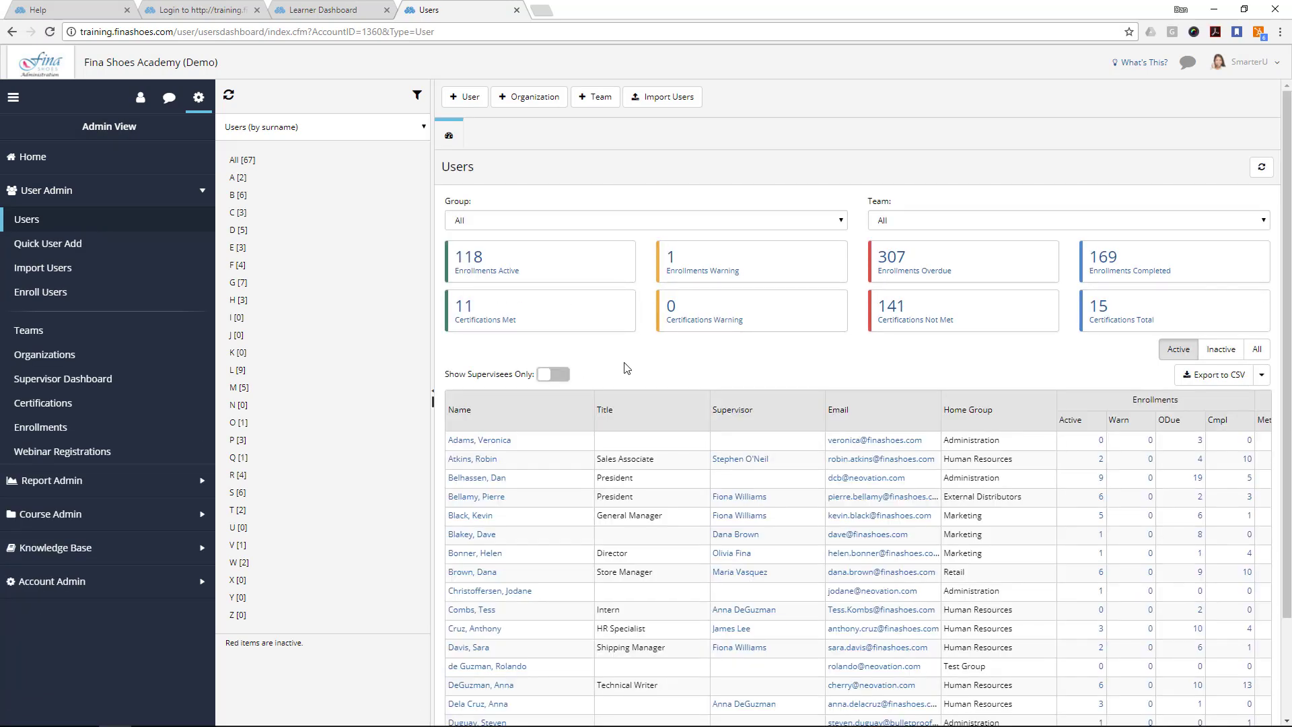
left_click(479, 461)
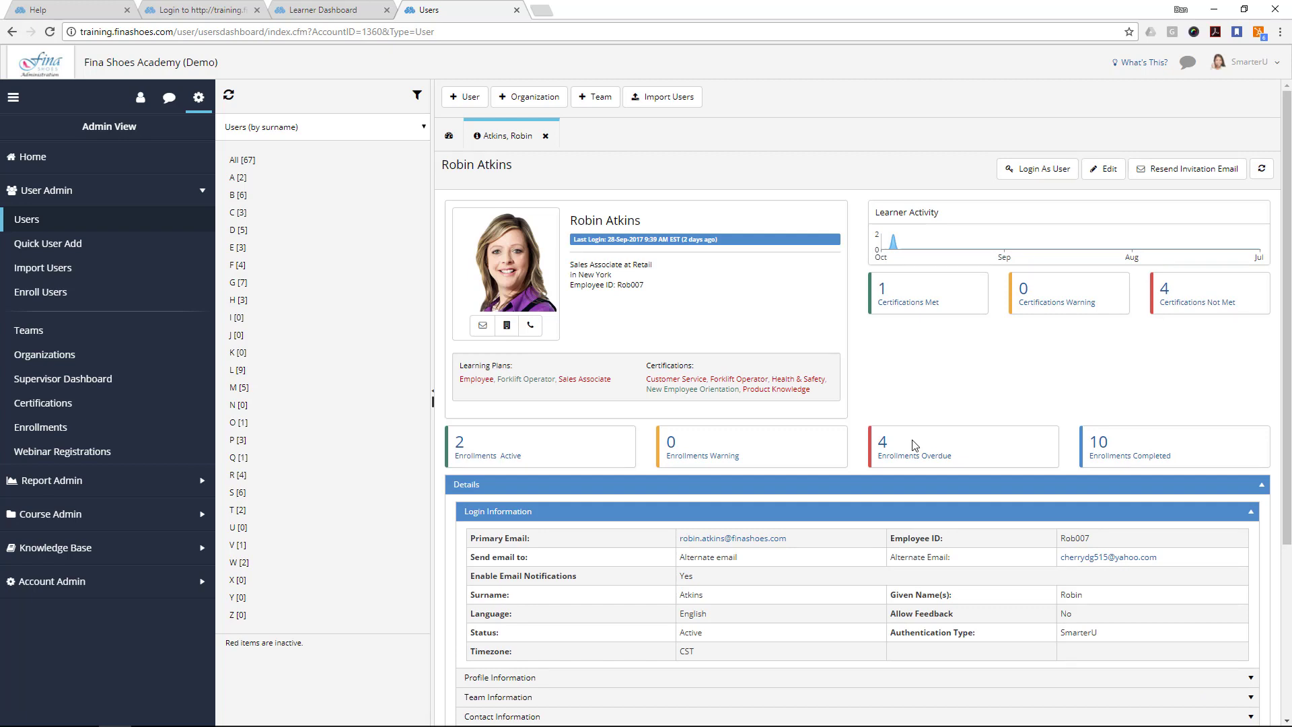
left_click(1101, 170)
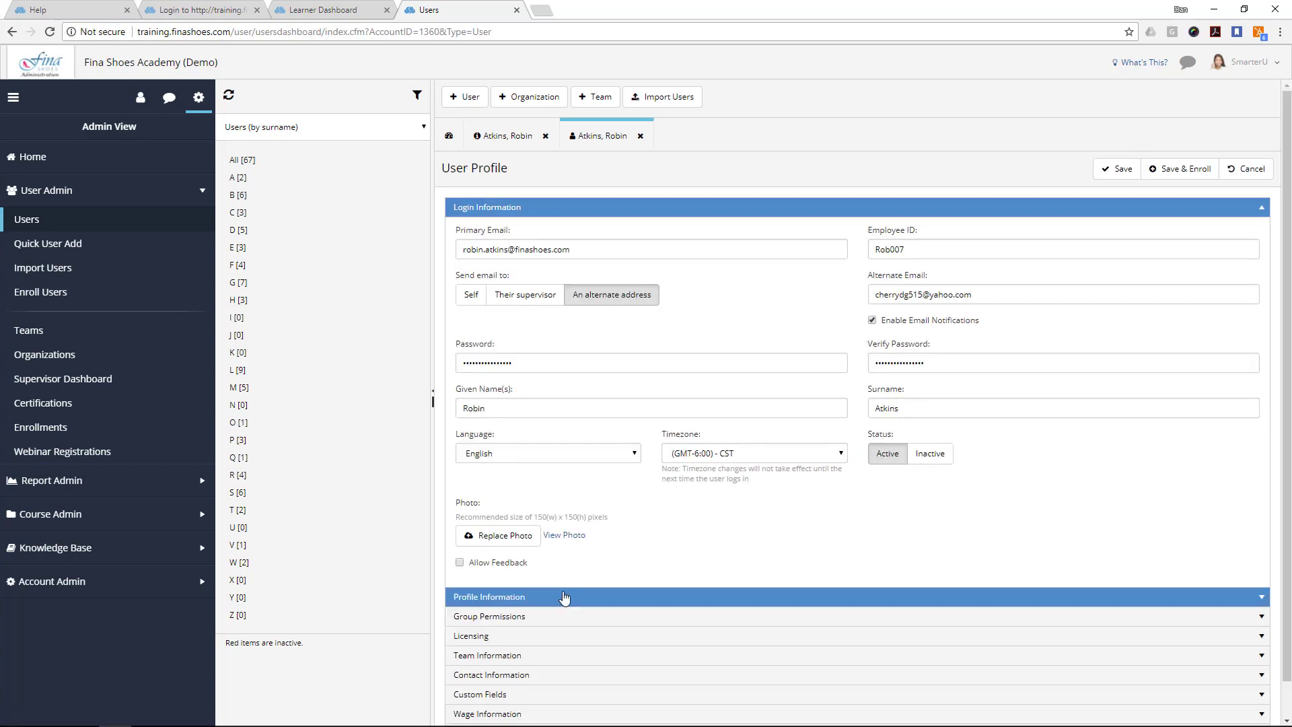
Step: In the user's Profile Information, add the third and fourth people in the list as additional supervisors, leaving the learning plans as they are
left_click(563, 597)
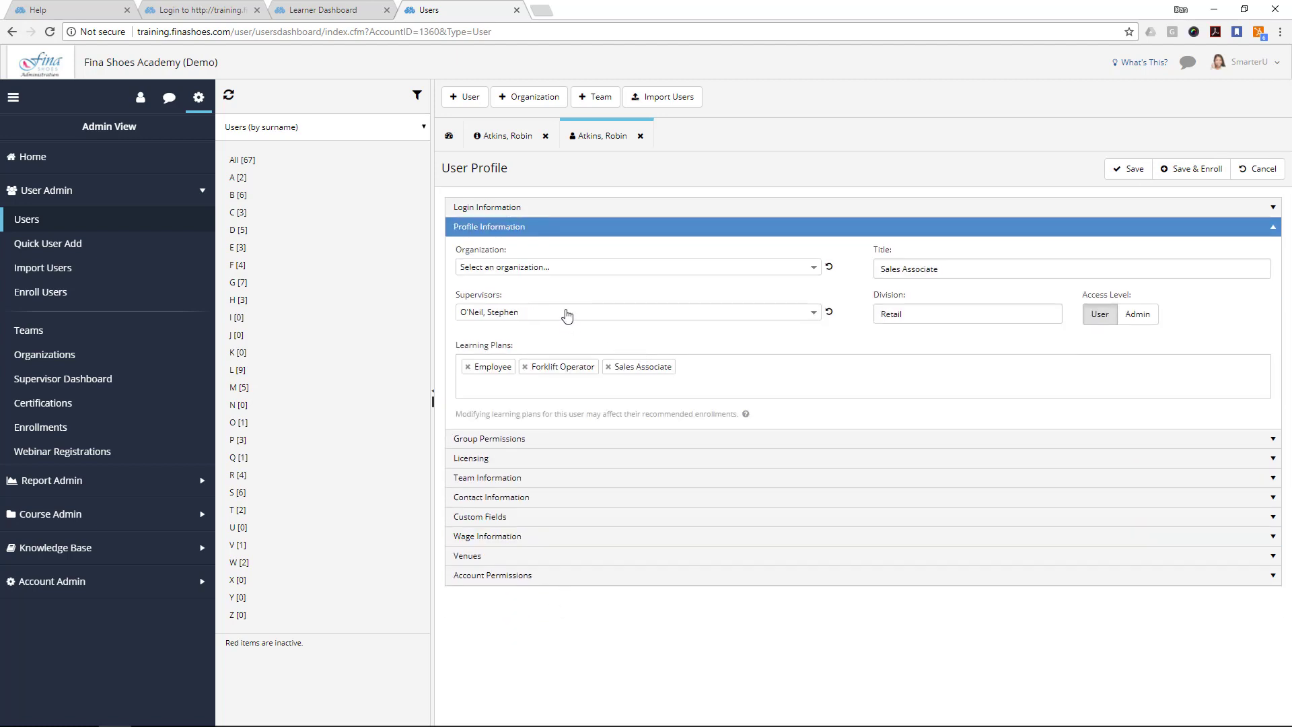
left_click(567, 316)
left_click(567, 316)
left_click(533, 319)
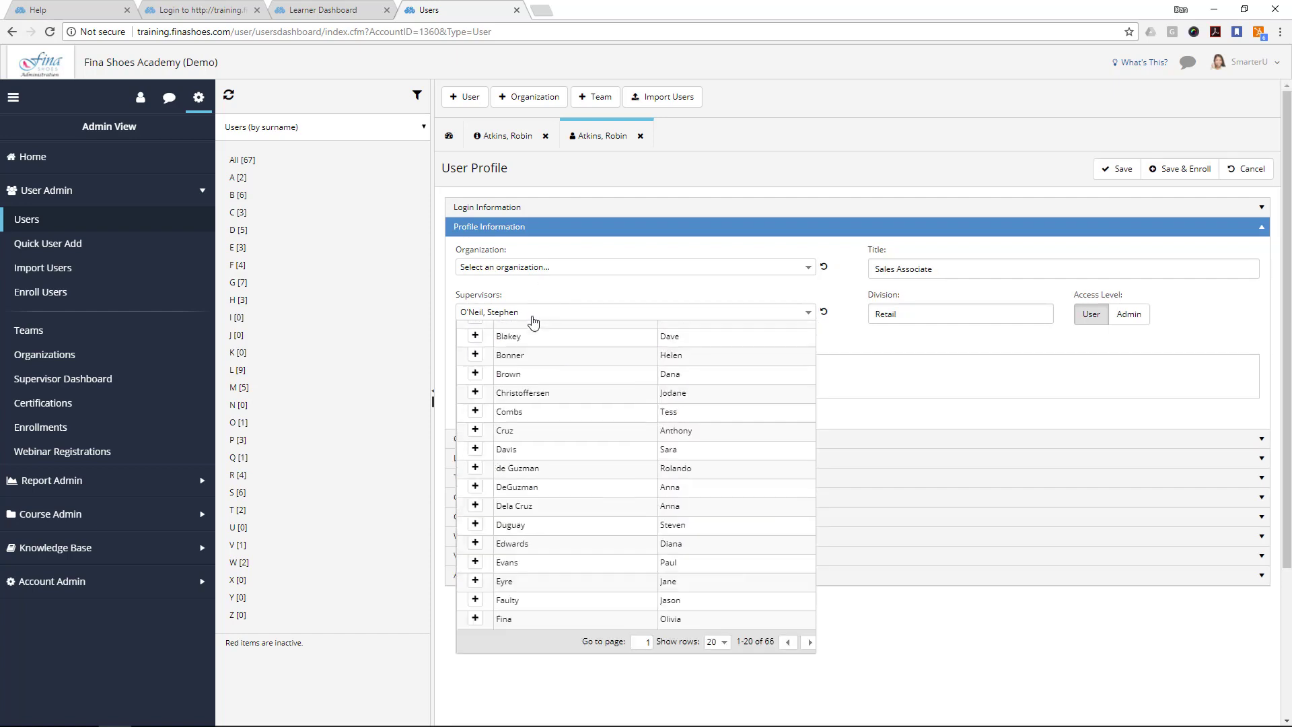
left_click(477, 389)
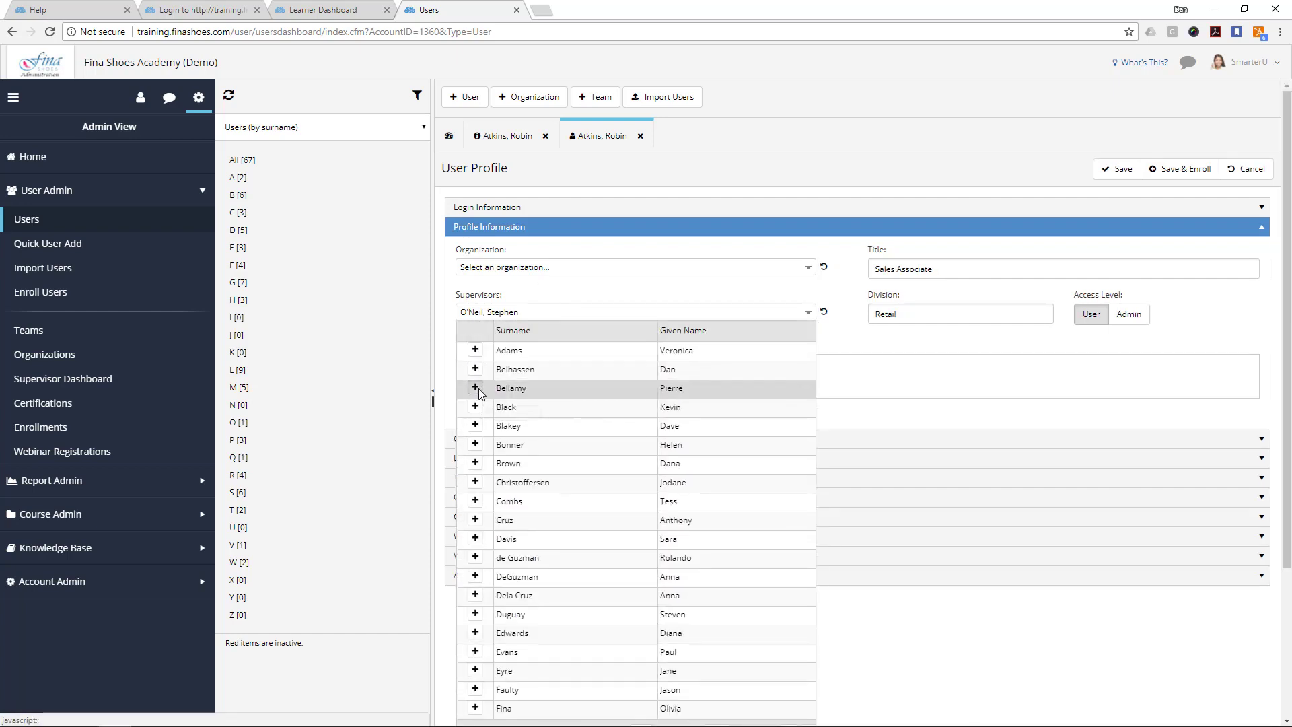
left_click(477, 406)
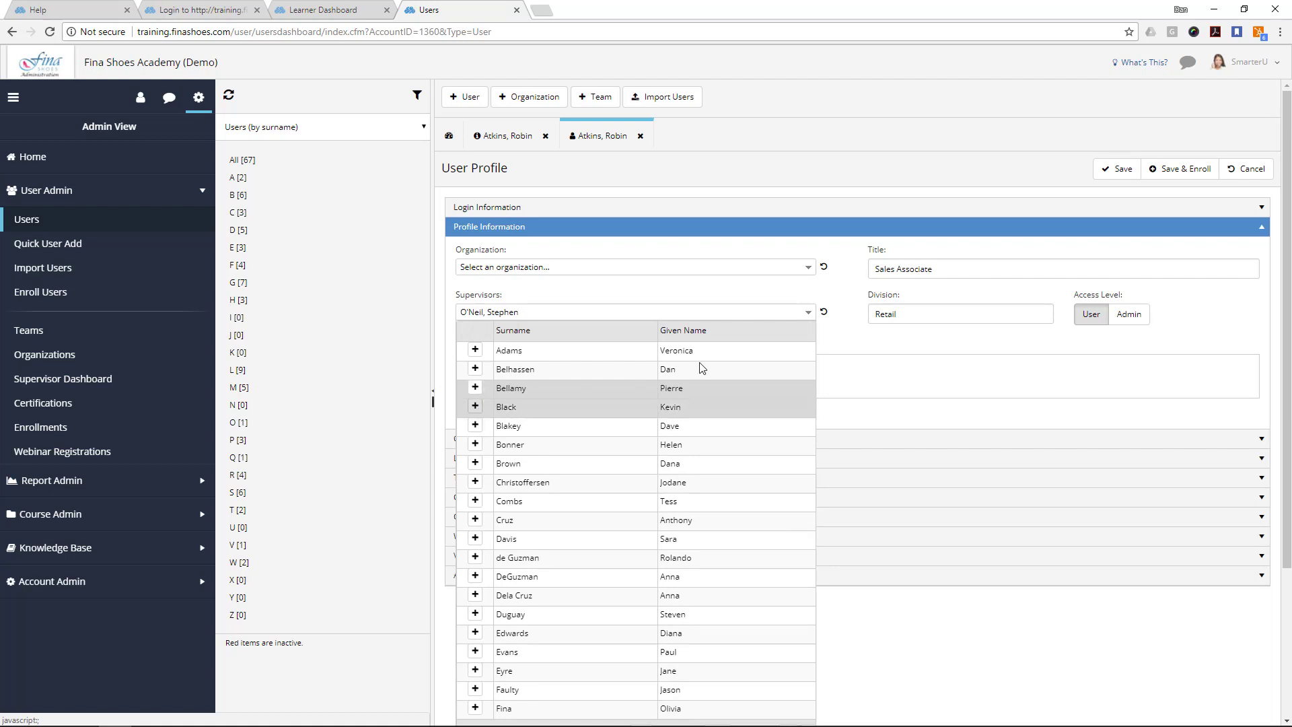
left_click(871, 357)
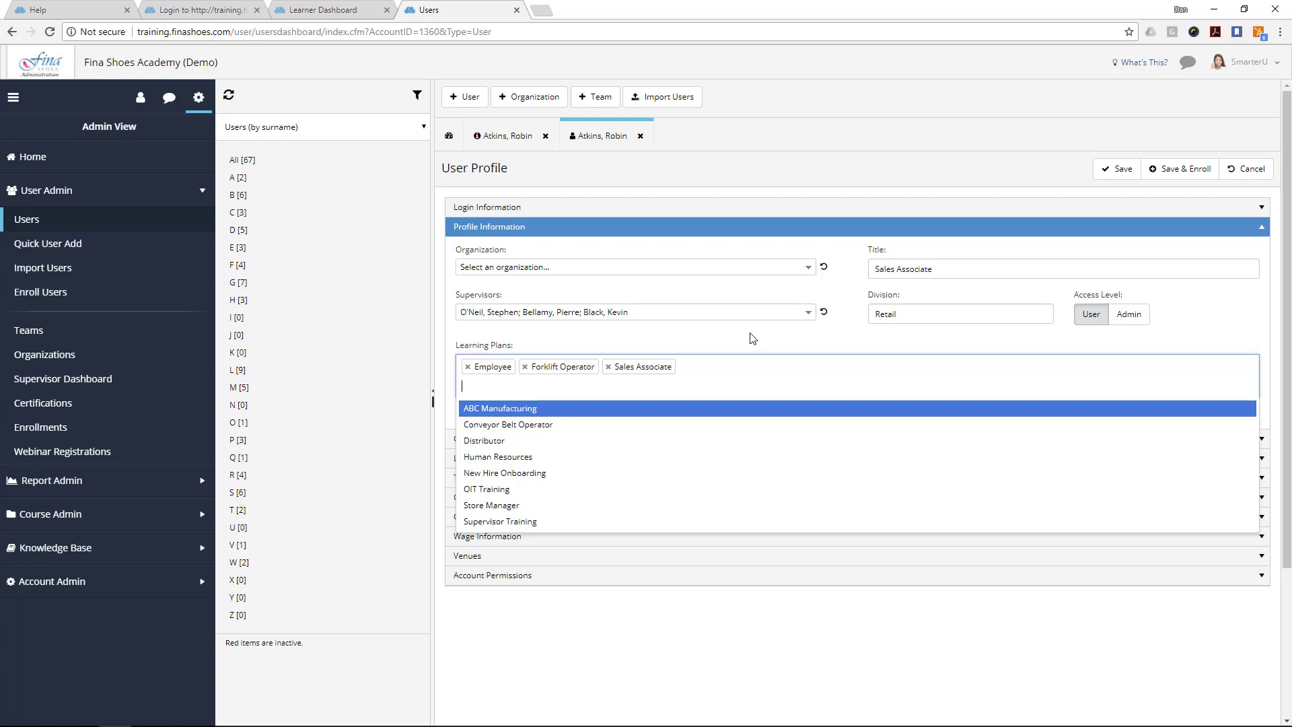
key("Escape")
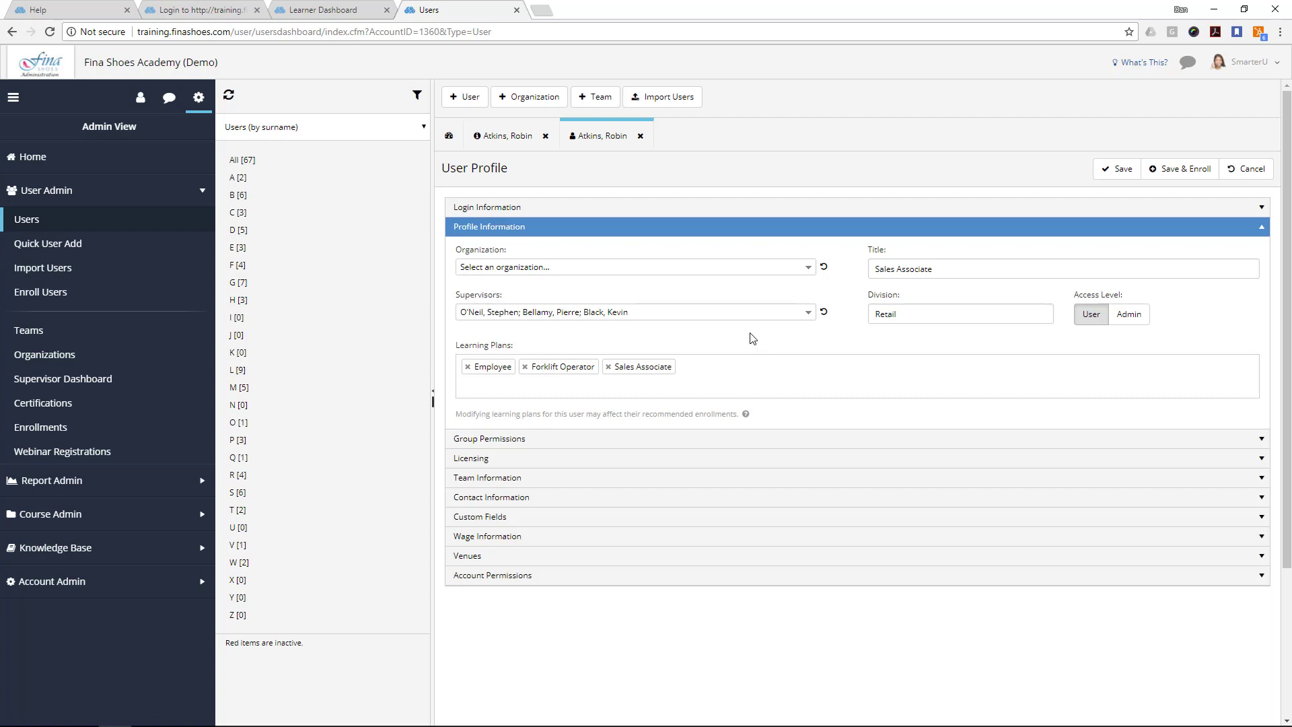
Step: Switch to the Learner Dashboard and open the First Aid and CPR course from My Waiting Lists
left_click(335, 8)
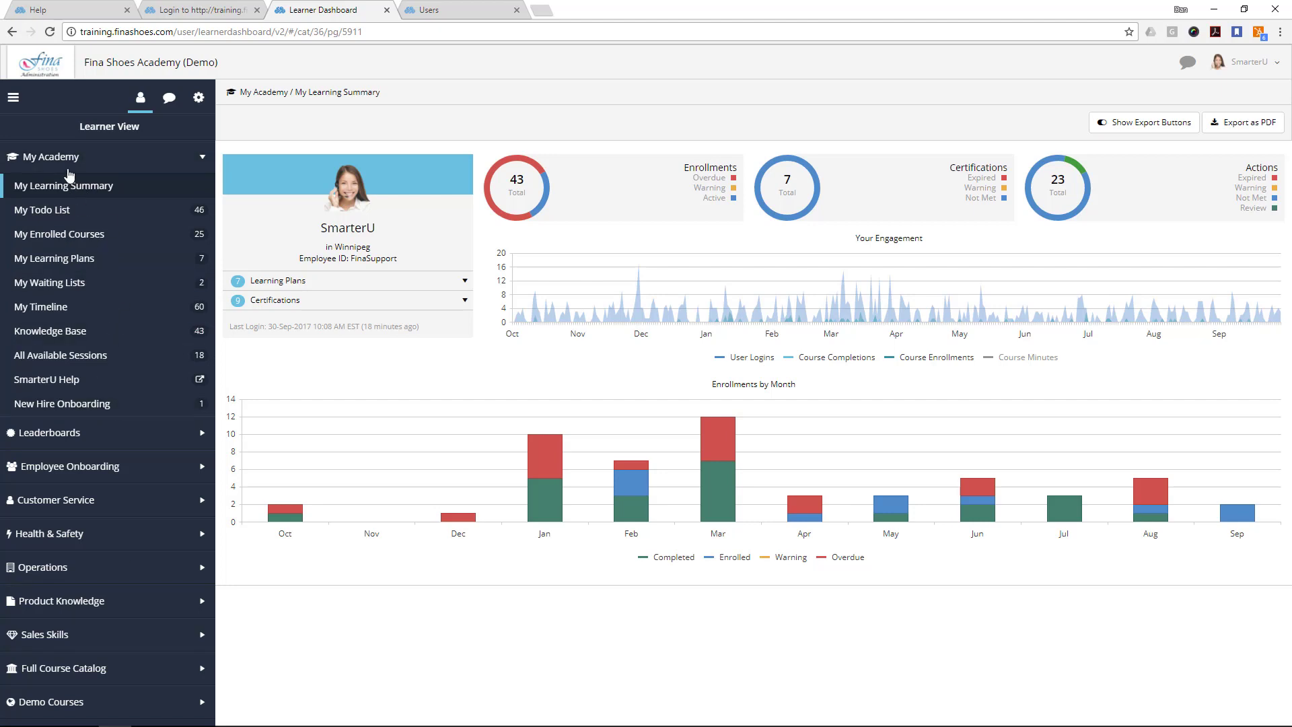
left_click(68, 283)
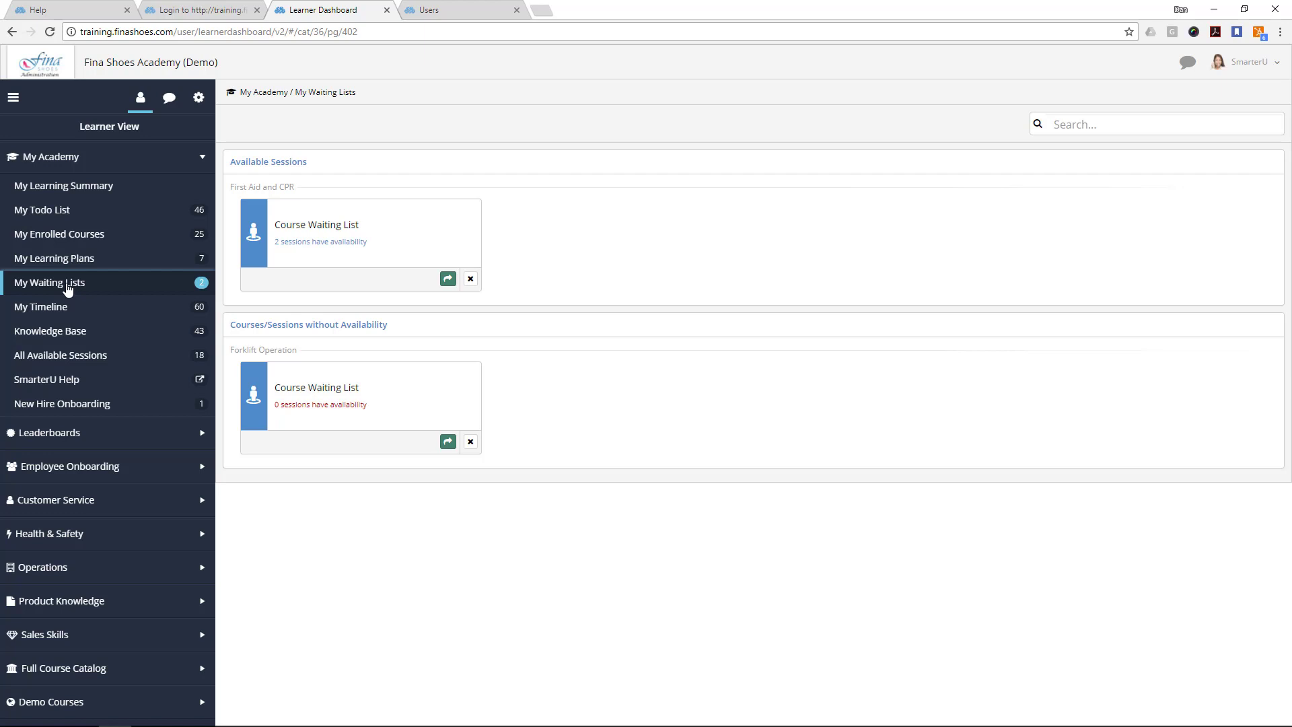
left_click(328, 243)
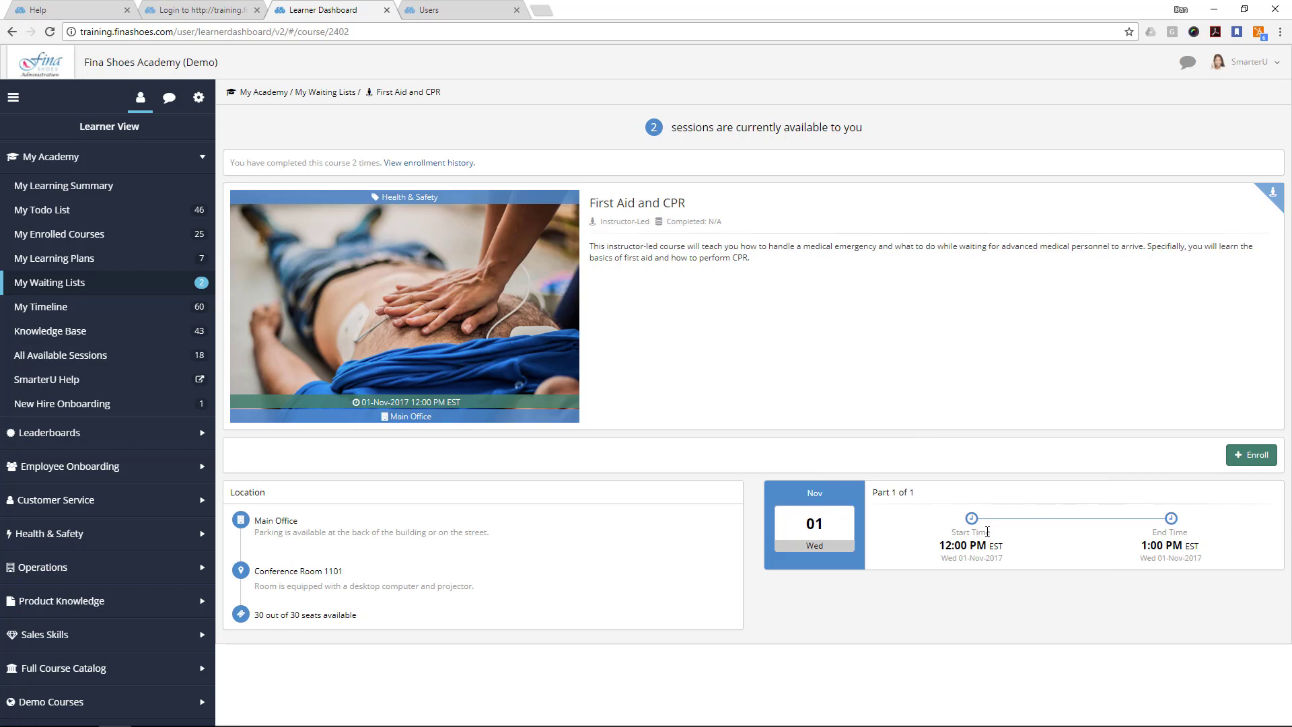
Step: Request enrollment in the First Aid and CPR session of 01-Nov-2017 12:00 PM EST under the Sales Associate learning plan
left_click(1250, 458)
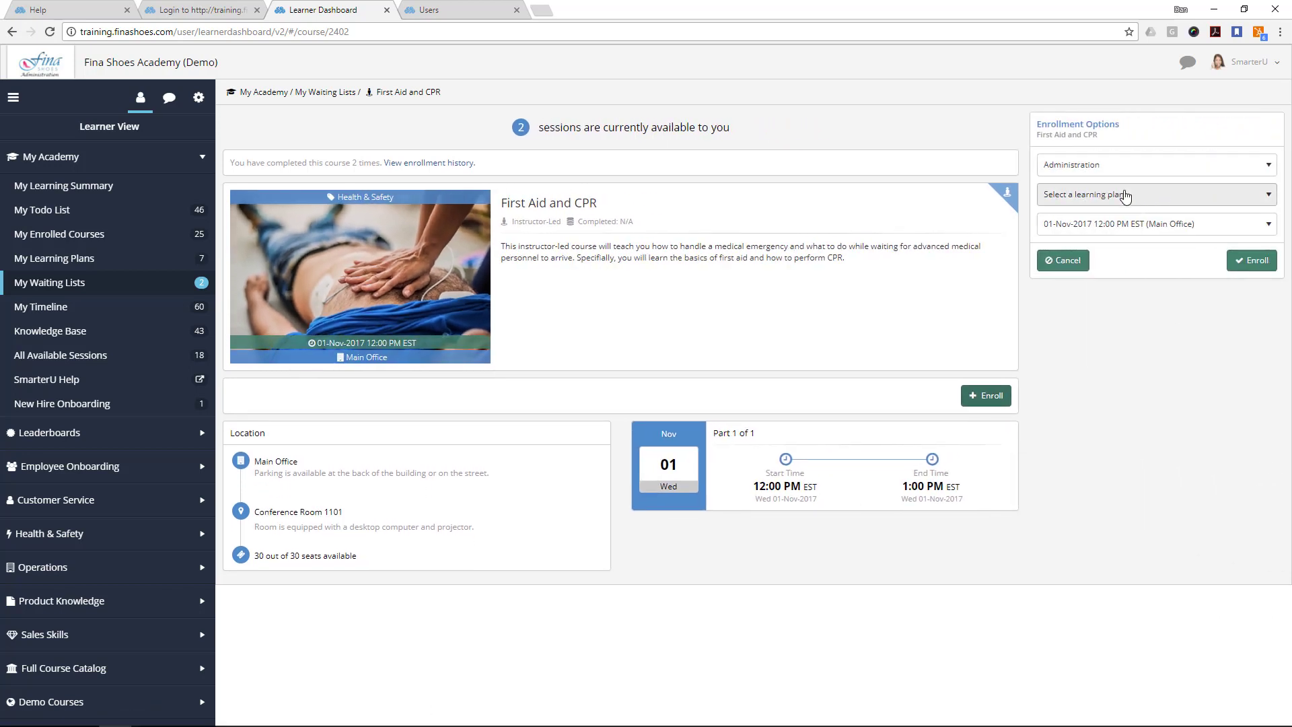
left_click(1117, 195)
left_click(1108, 231)
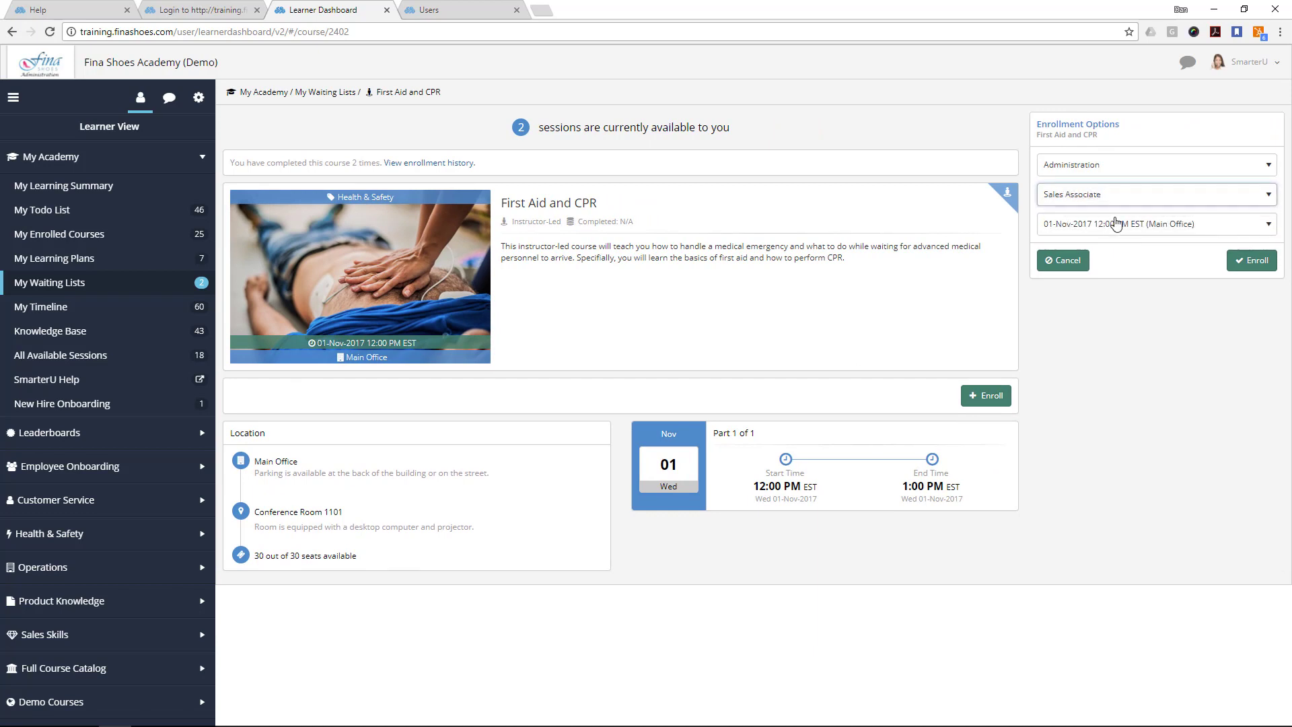
left_click(1243, 271)
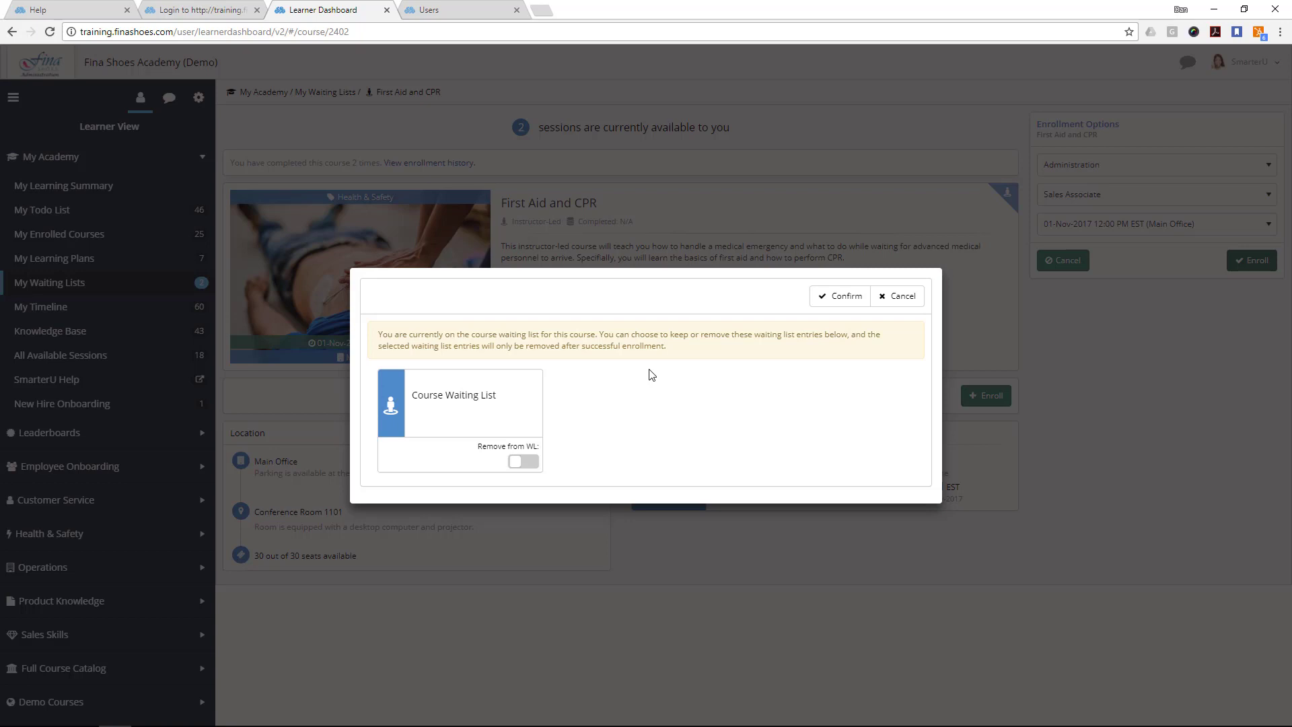
Step: Toggle removal from the Course Waiting List on and back off, and cancel the enrollment confirmation
left_click(526, 463)
left_click(523, 465)
left_click(907, 306)
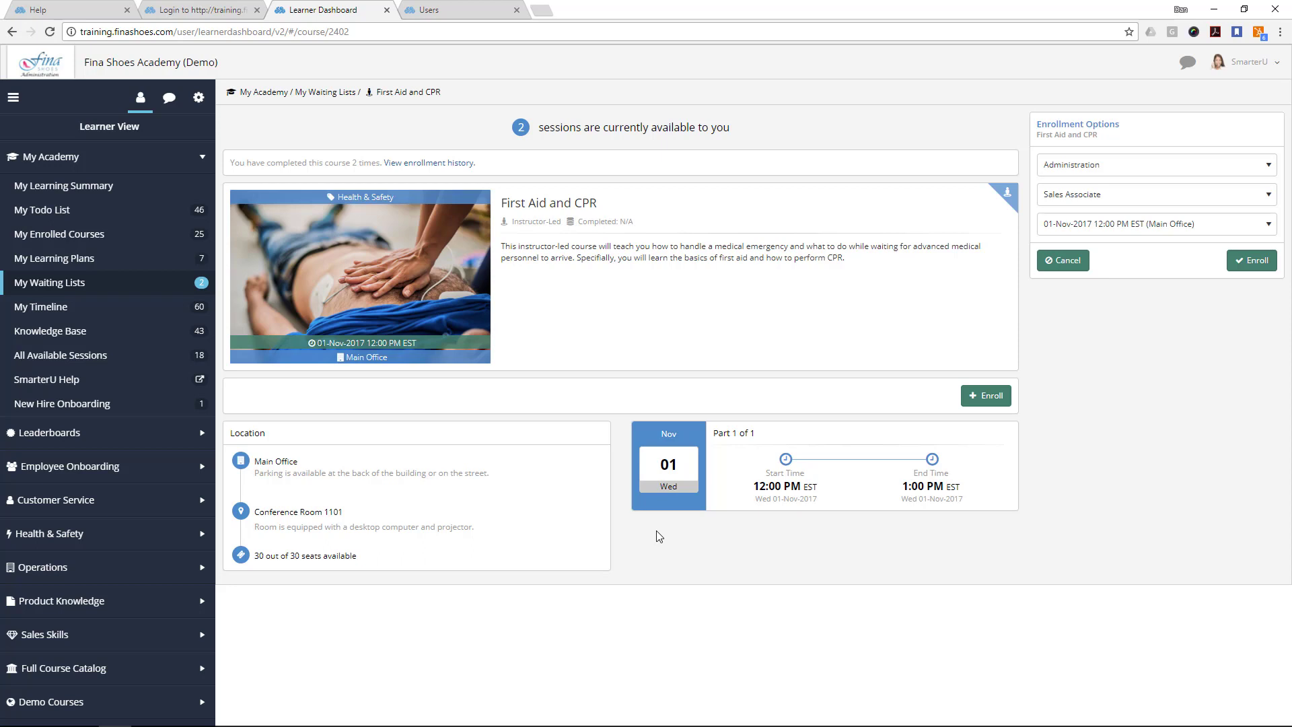
Step: Return to the admin view and open the Email Options section of the Account Settings
left_click(431, 9)
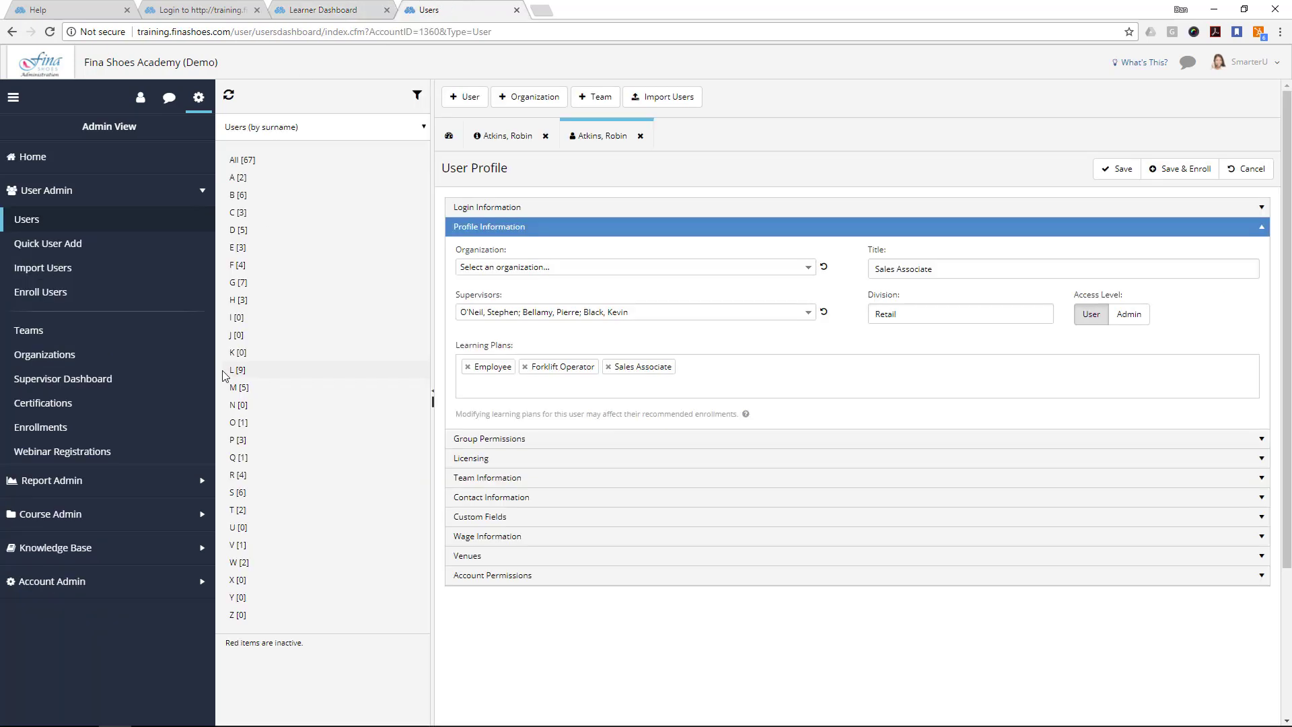
left_click(92, 585)
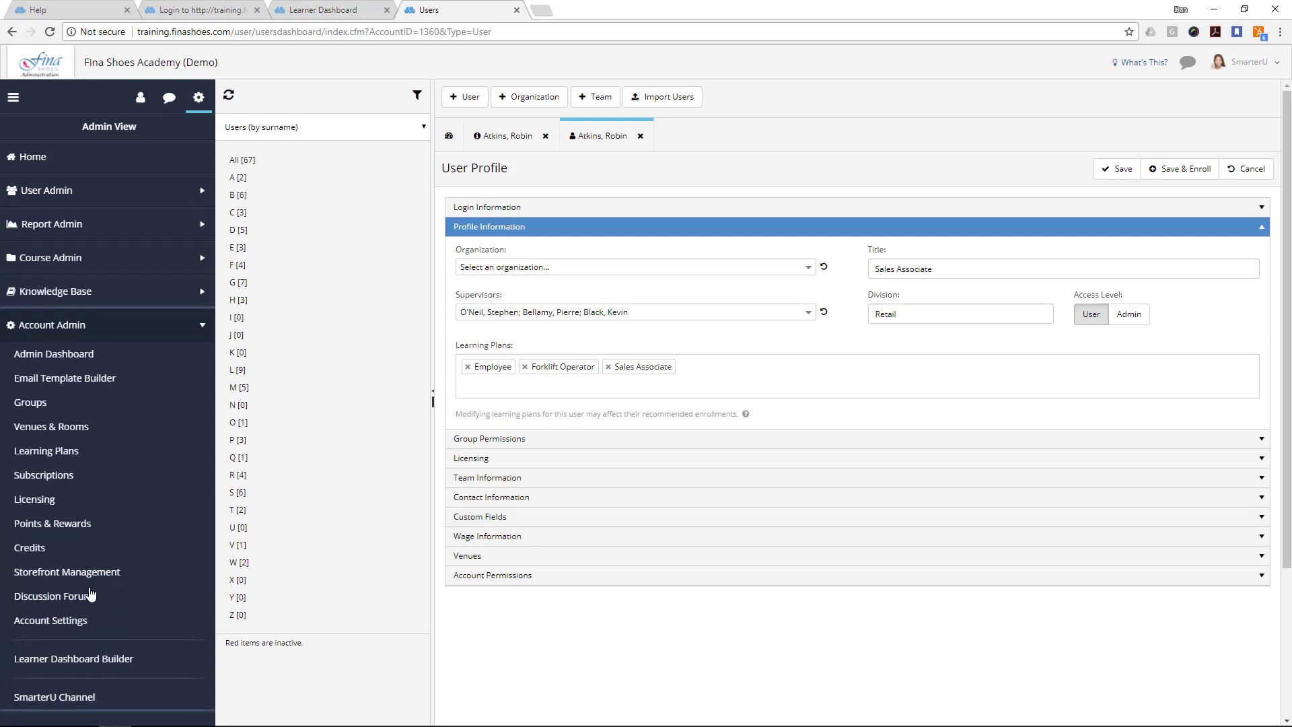
left_click(78, 620)
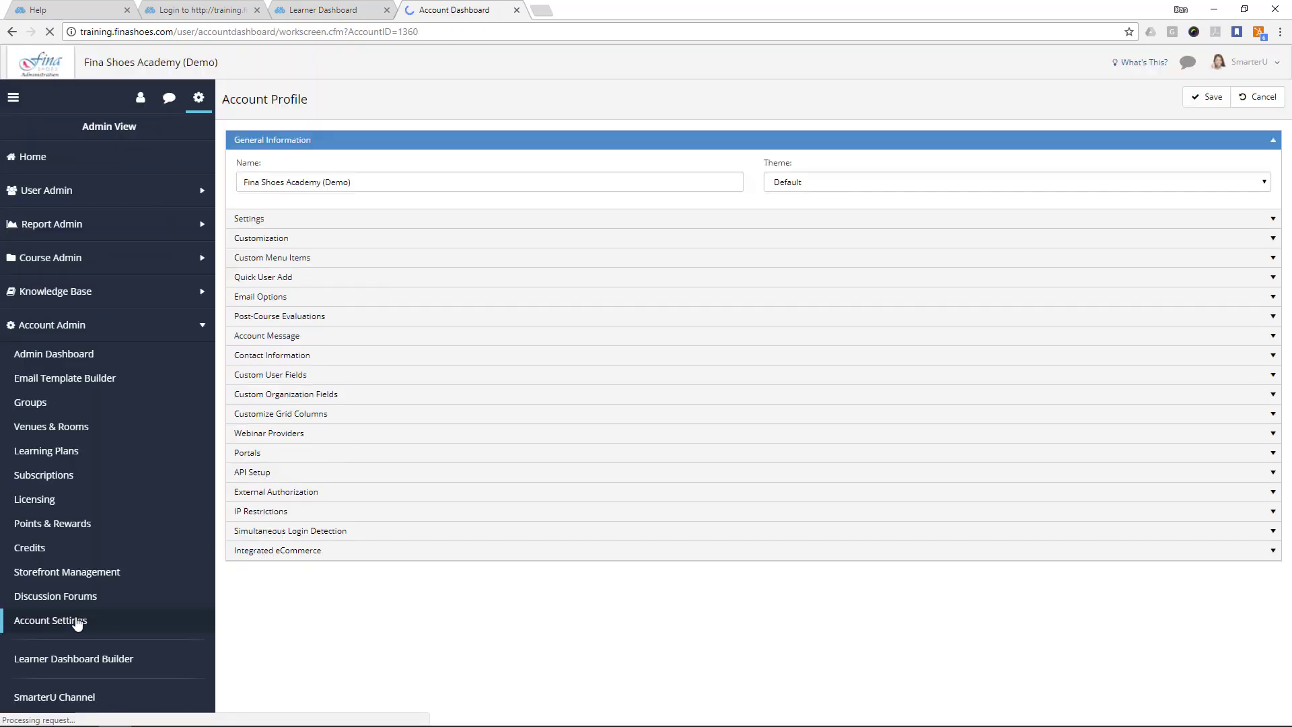
left_click(273, 219)
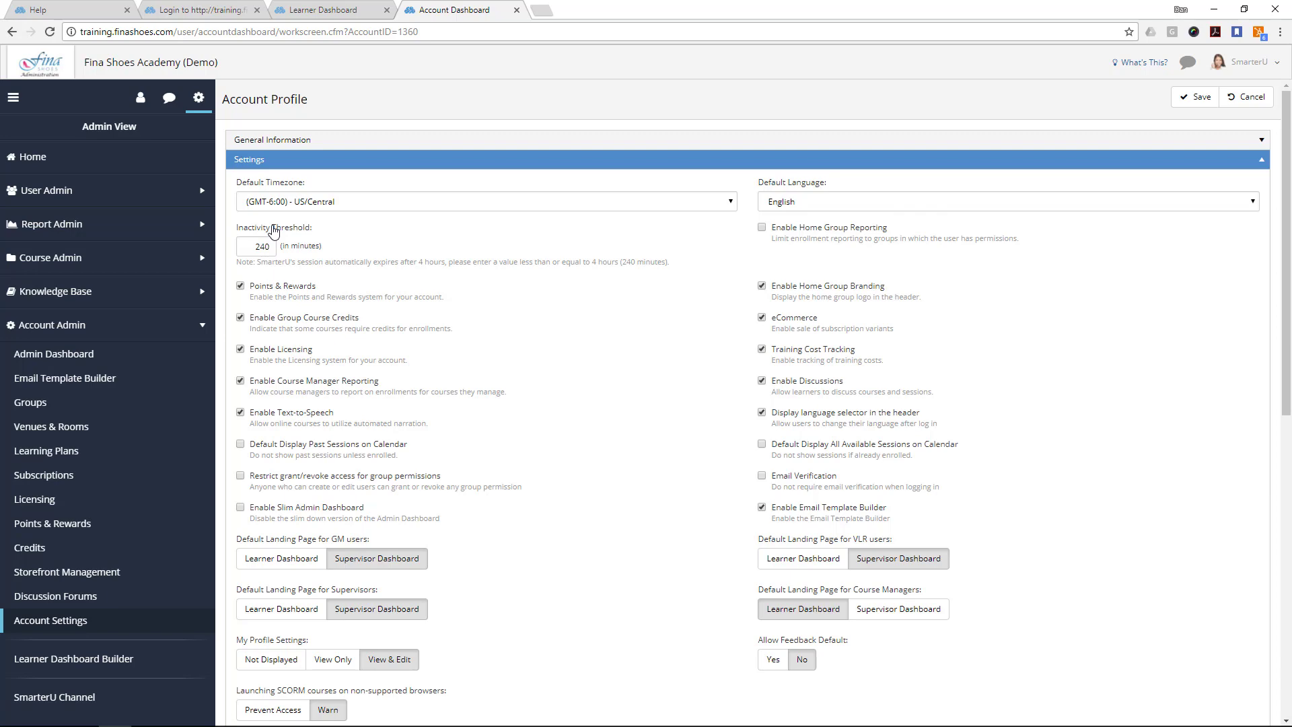
left_click_drag(1283, 206, 1278, 497)
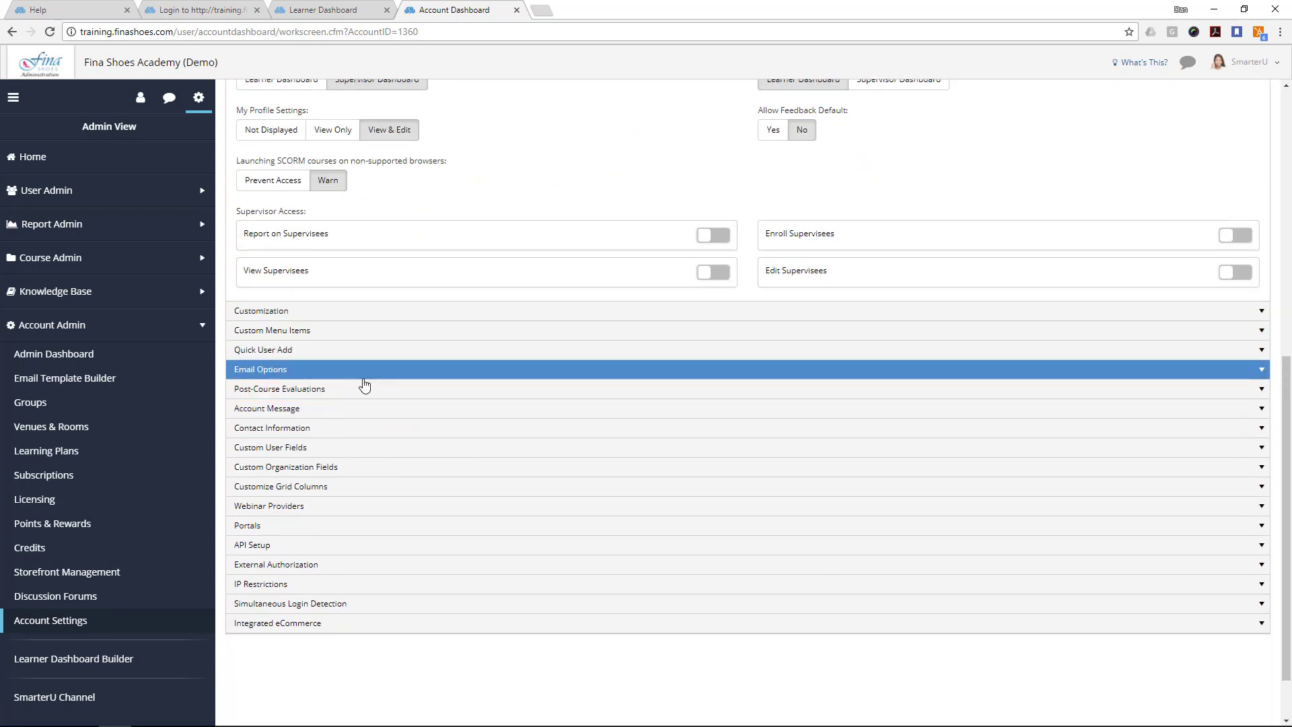
left_click(362, 378)
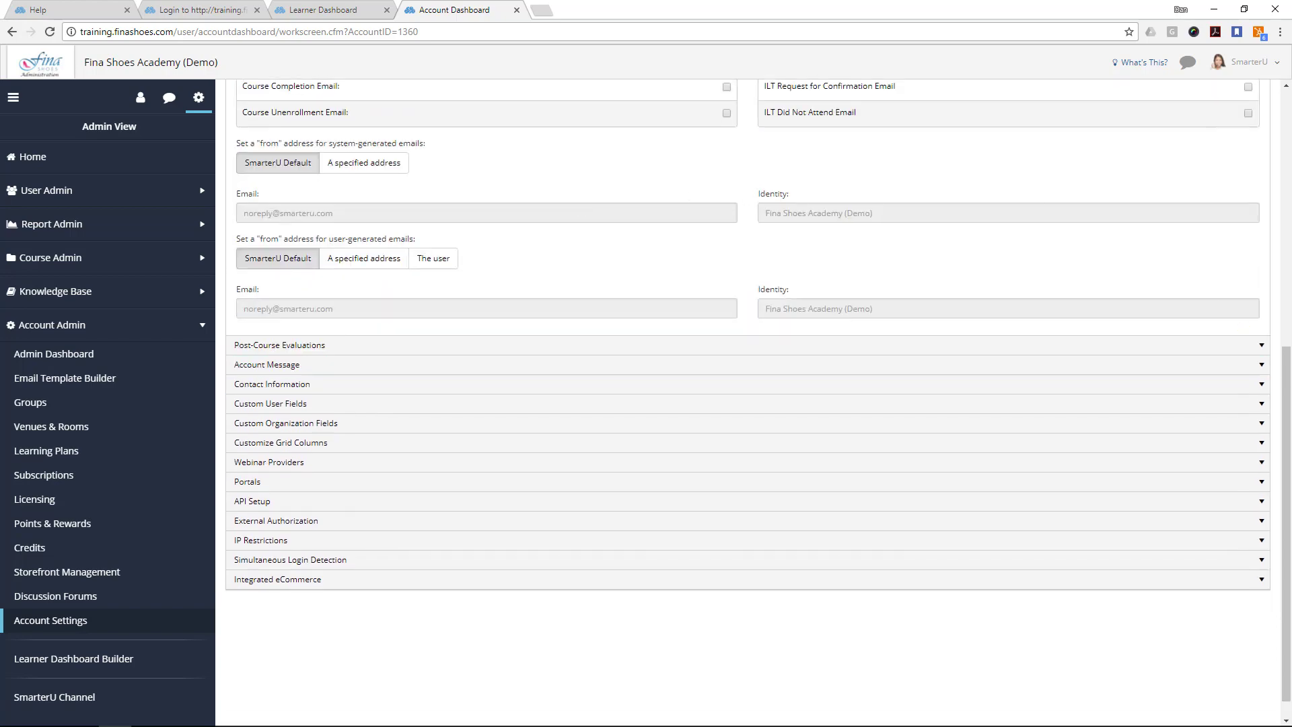
Step: Enable the waiting list reminder for learners and set its period to 3 days
left_click_drag(1284, 358, 1272, 233)
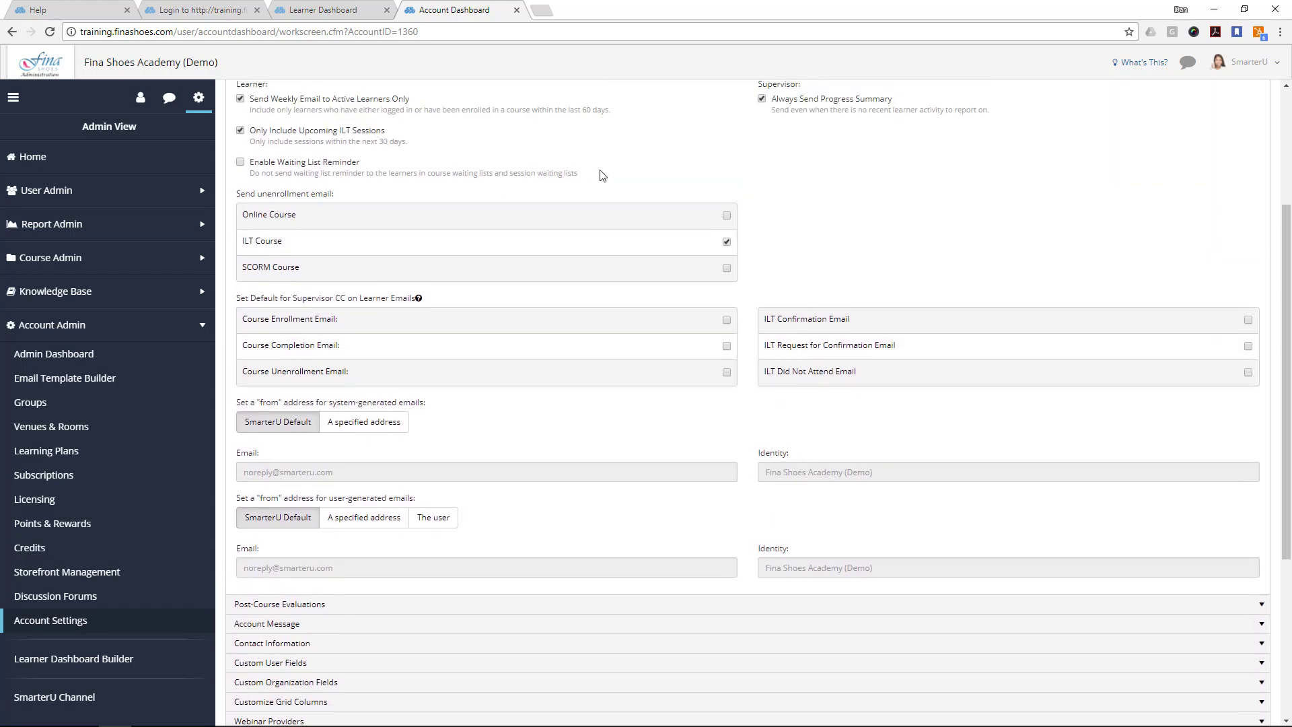
left_click(241, 165)
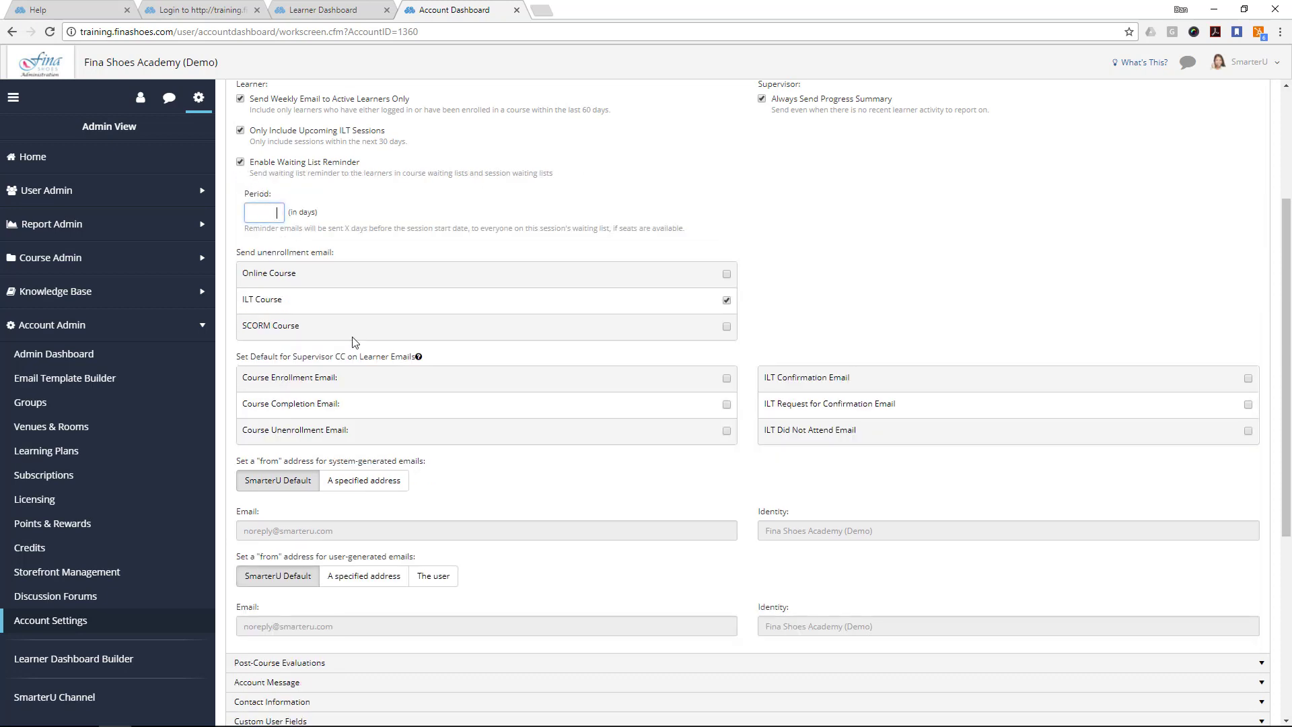
type("3")
left_click(525, 222)
Step: View the Points & Rewards trackers, and open the 01-Dec-2017 1:00 PM session of Accounting 101 in ILT Attendance
left_click(84, 525)
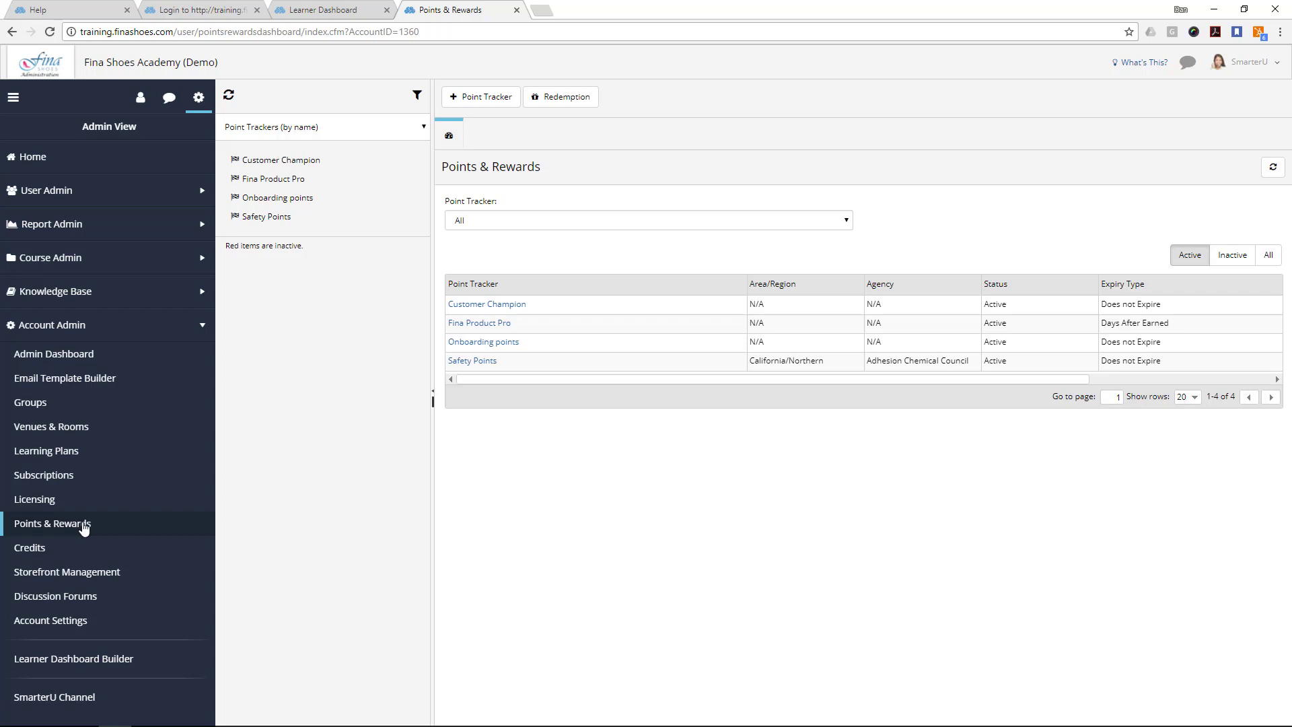
left_click(80, 263)
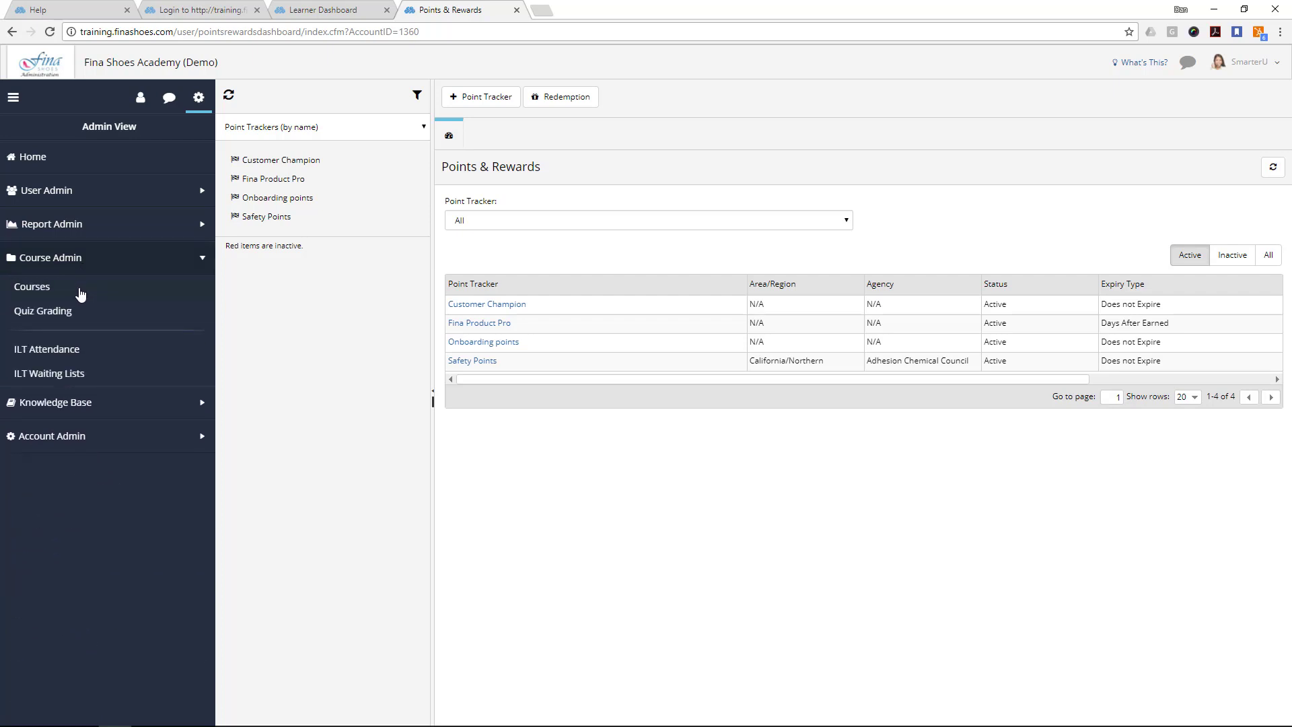
left_click(72, 350)
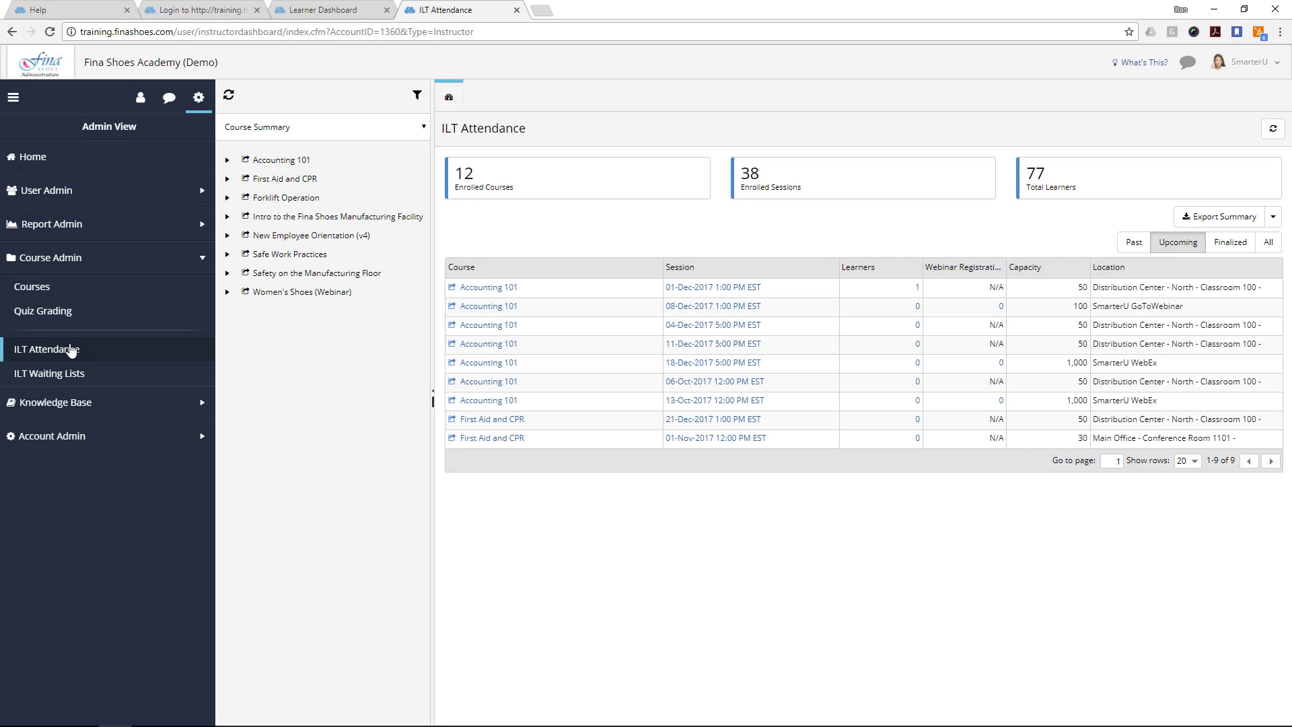
left_click(494, 290)
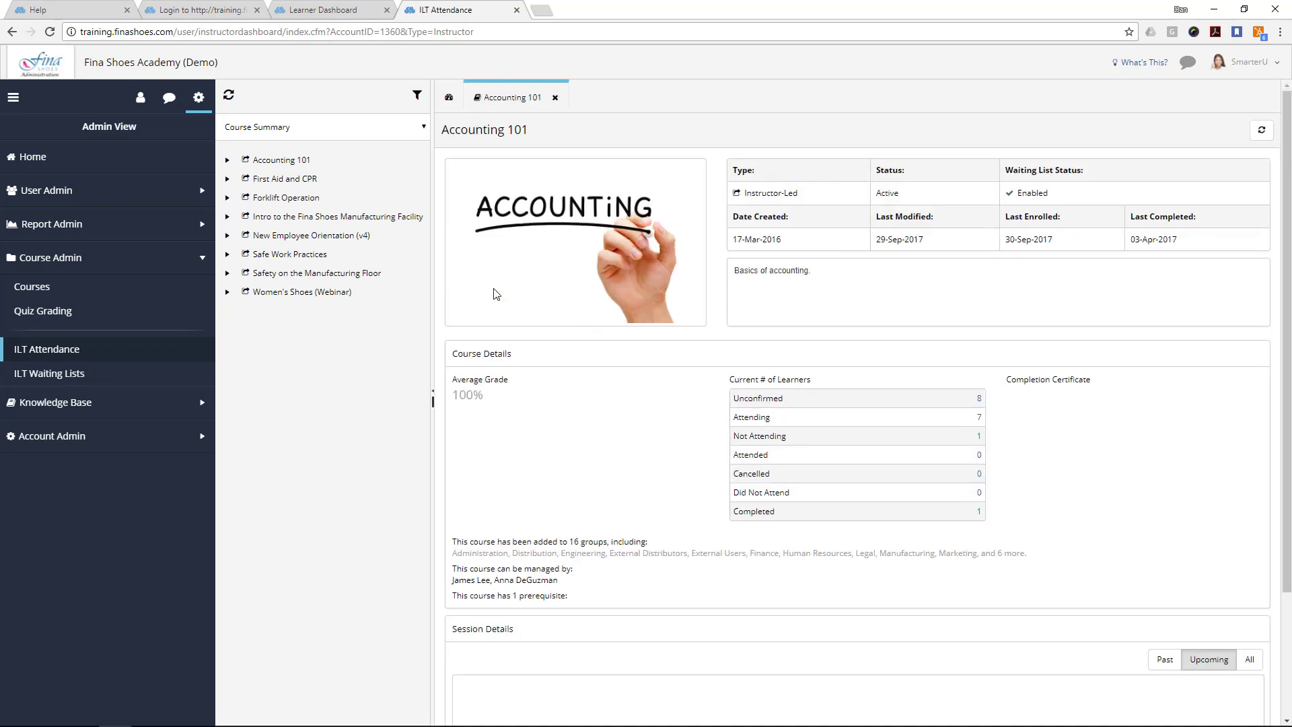
scroll(1262, 448, "down", 3)
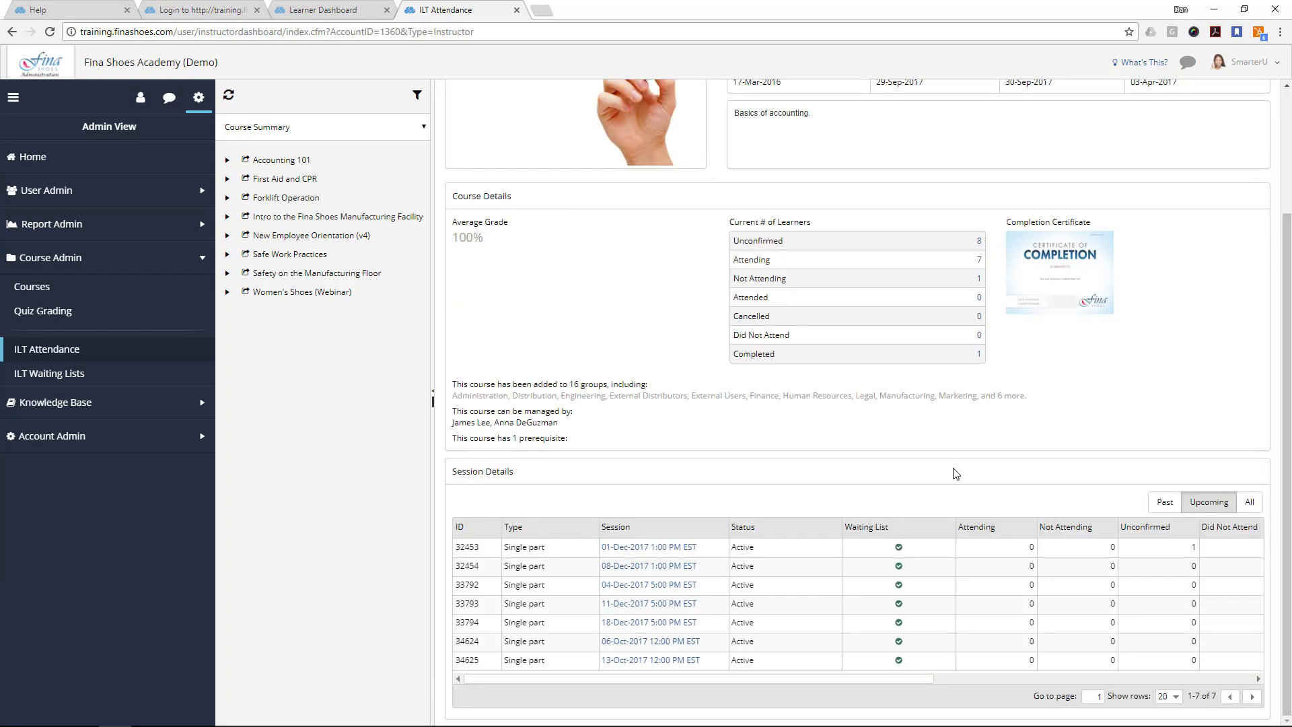
left_click(648, 547)
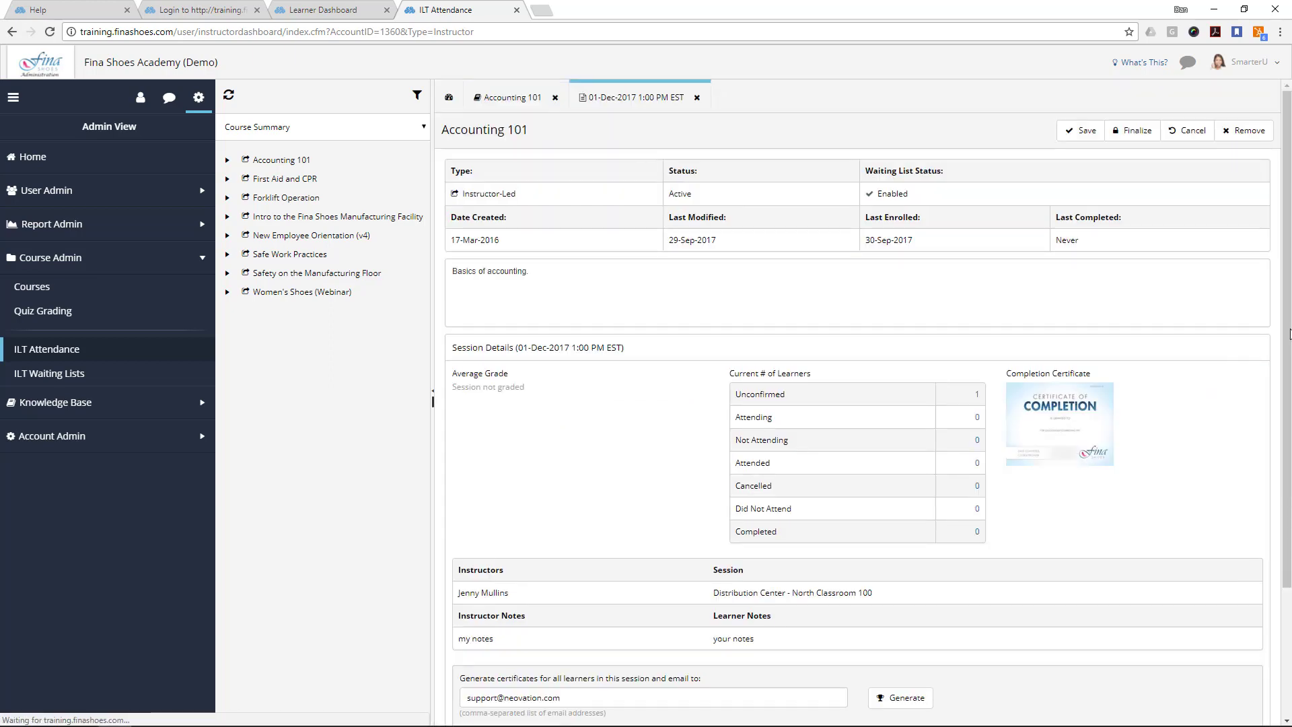
Step: Mark the session's enrolled learner as attended and completed, with a Pass grade
scroll(1287, 338, "down", 3)
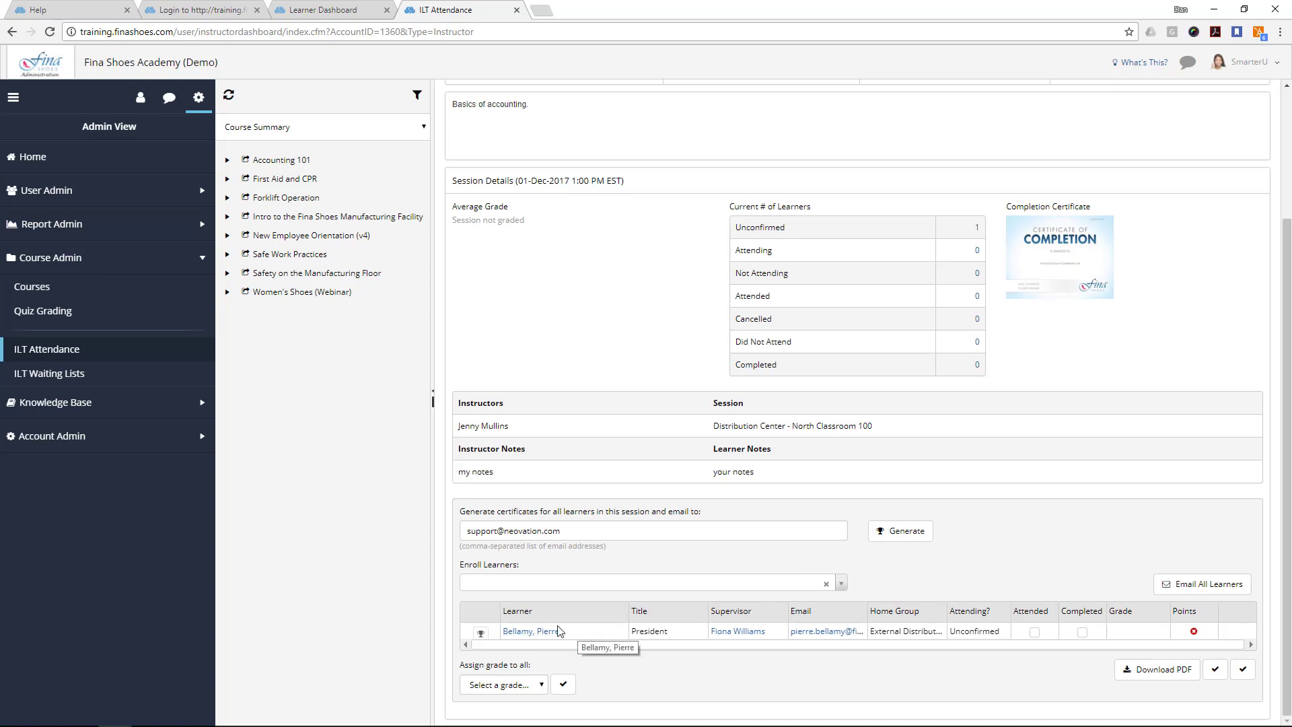
left_click(1034, 632)
left_click(1082, 633)
left_click(1145, 634)
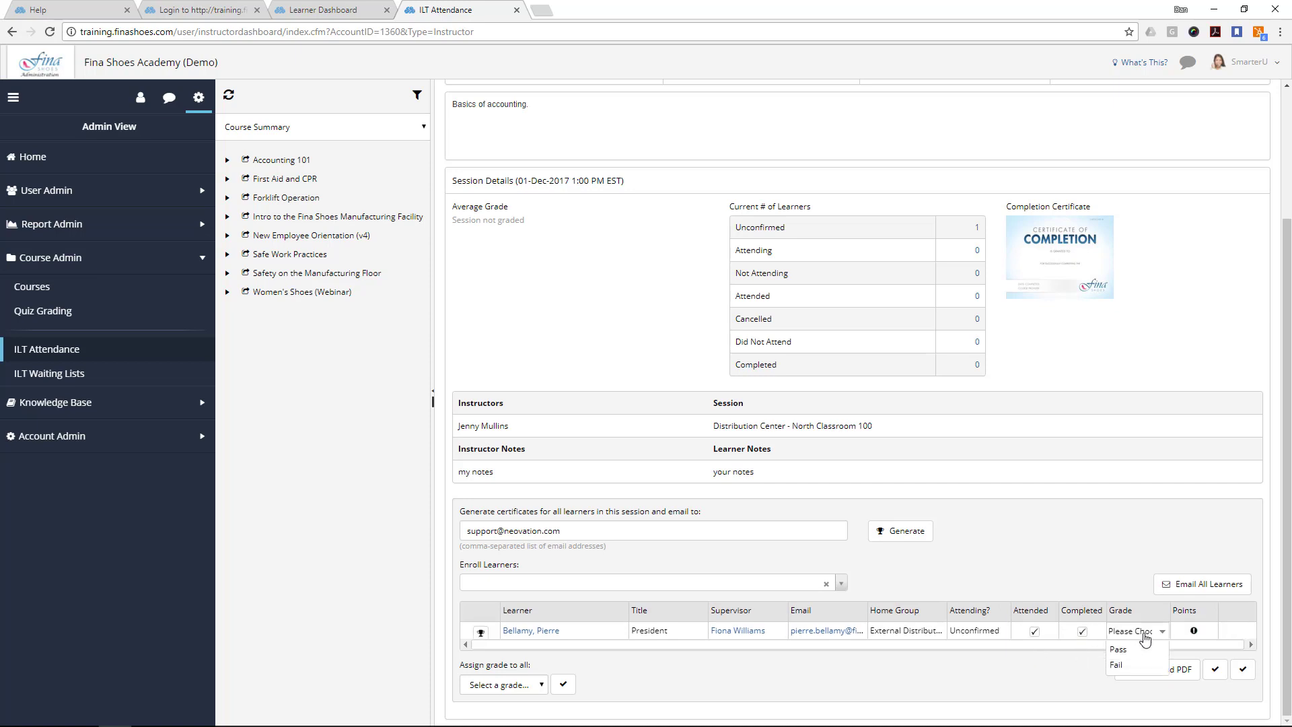
left_click(1137, 667)
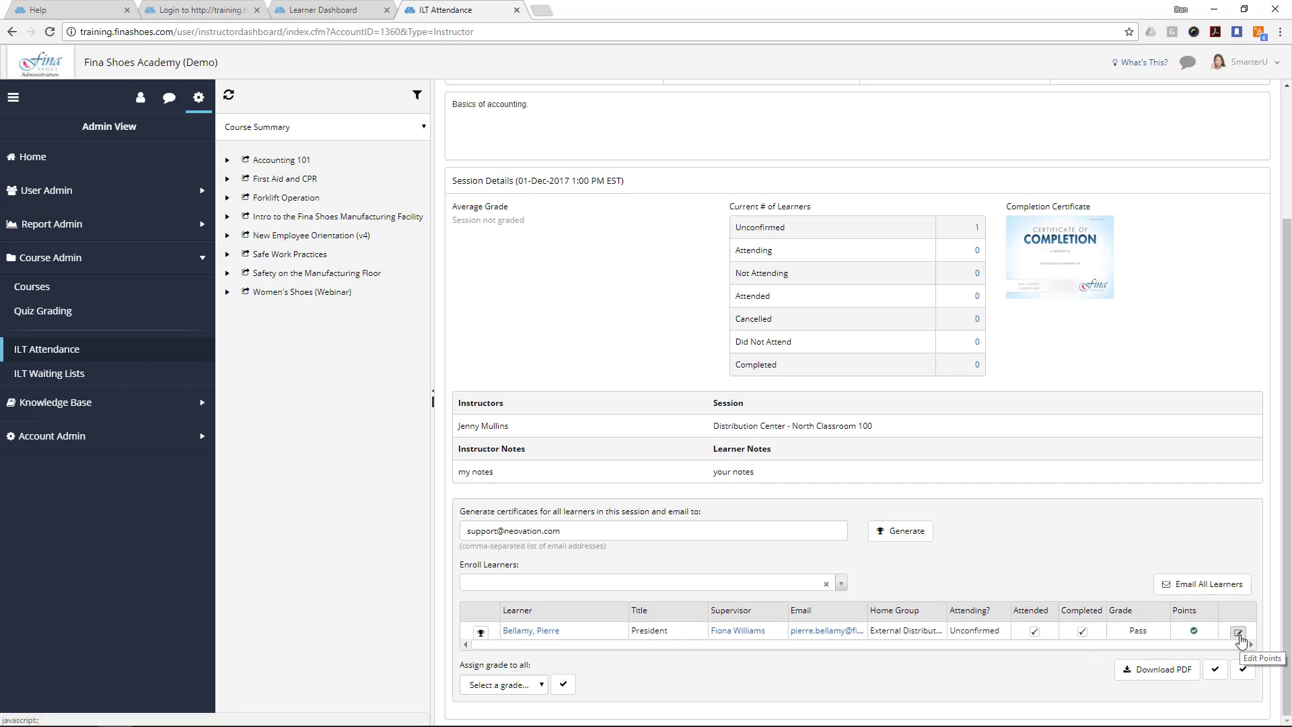
Step: Set the learner's Onboarding points for the session to 5 and save the points change
left_click(1239, 633)
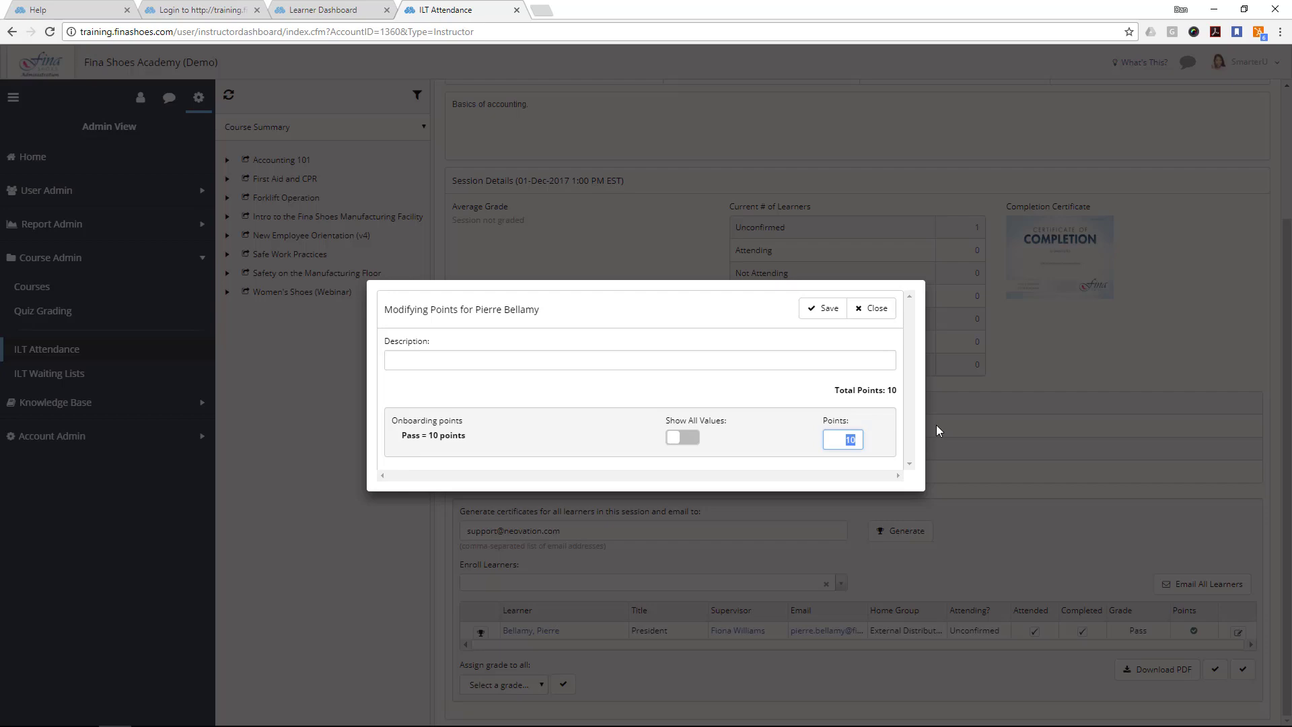
type("5")
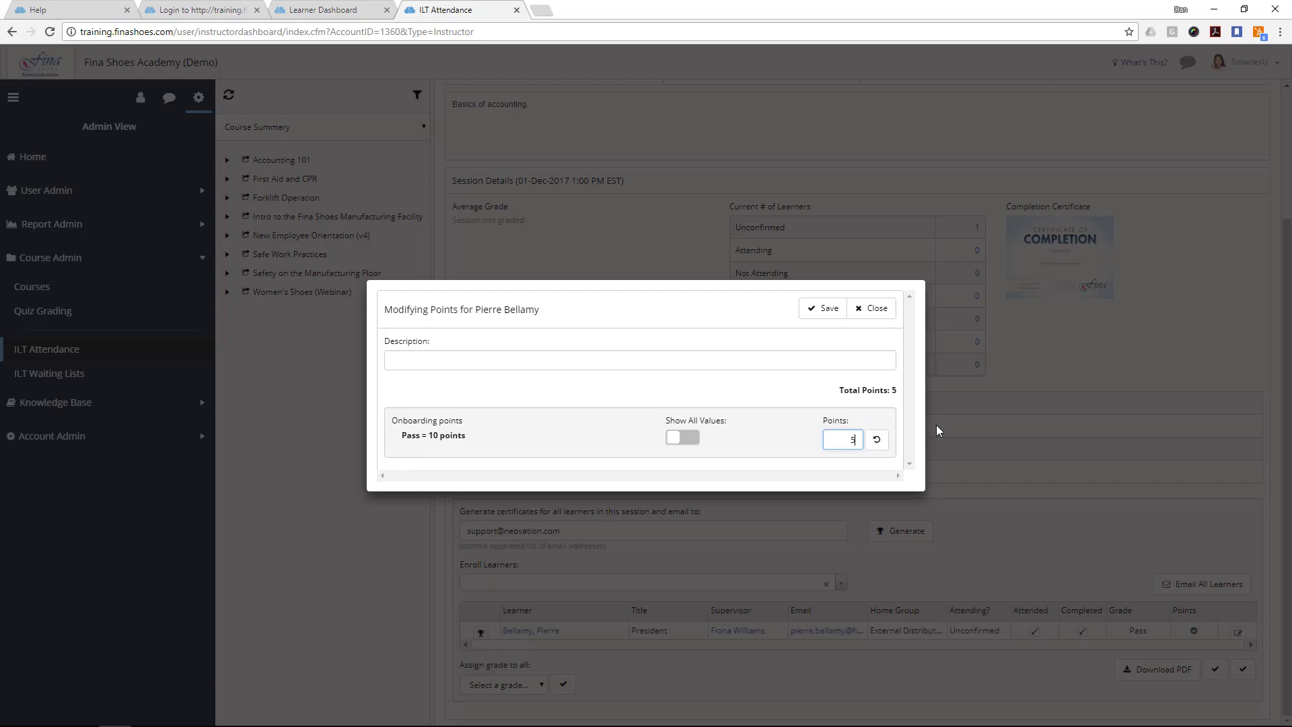
left_click(828, 310)
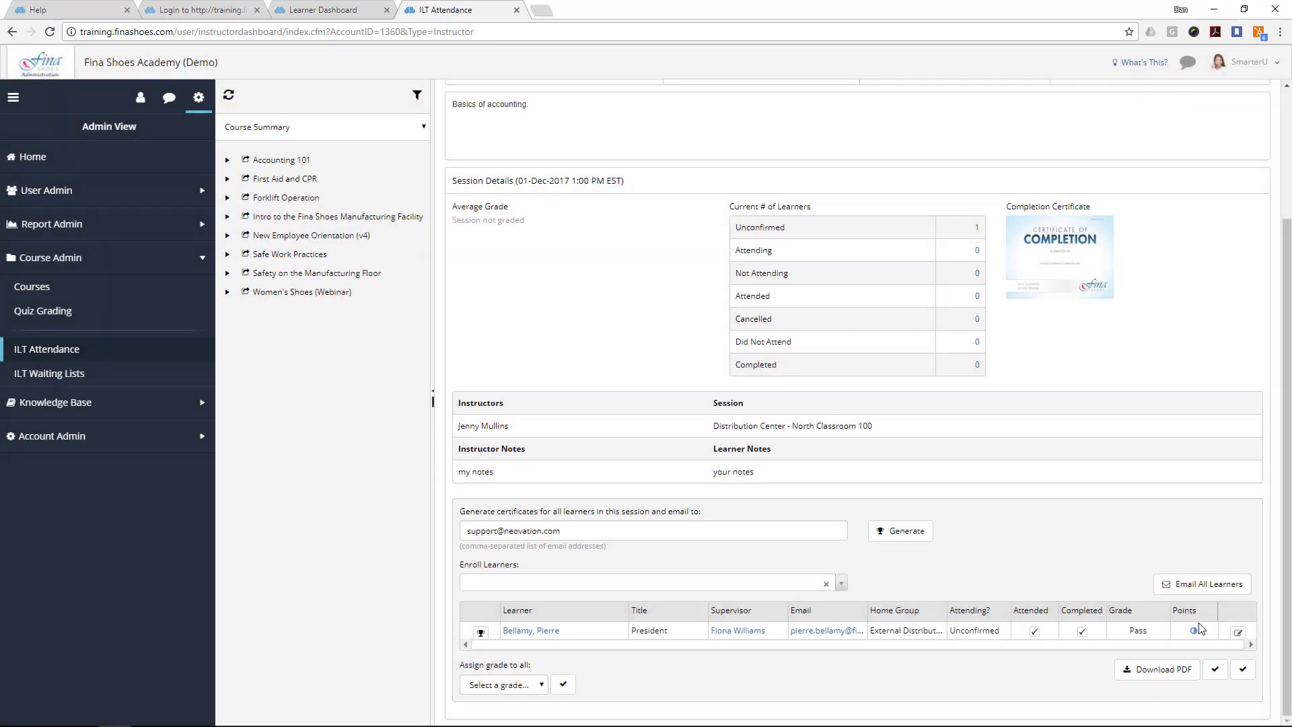